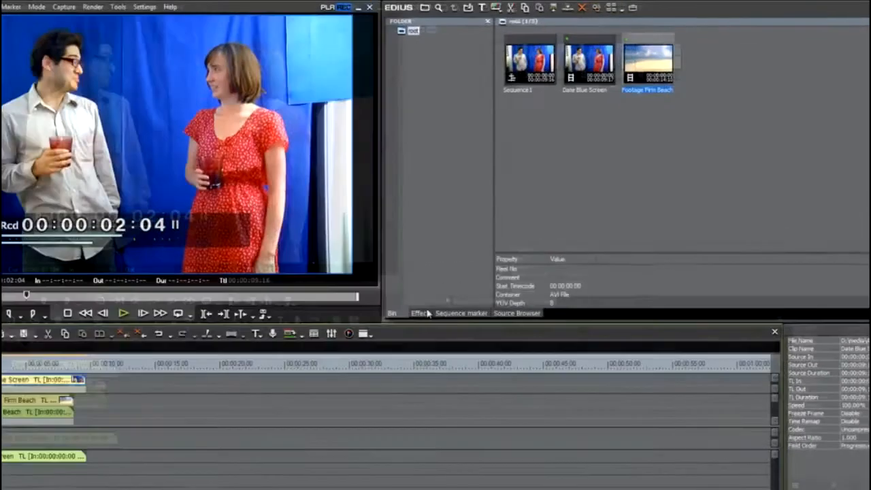
Add the Boris RED 5 FL video filter to the Date Blue Screen clip and open its setup in Boris RED.
click(473, 279)
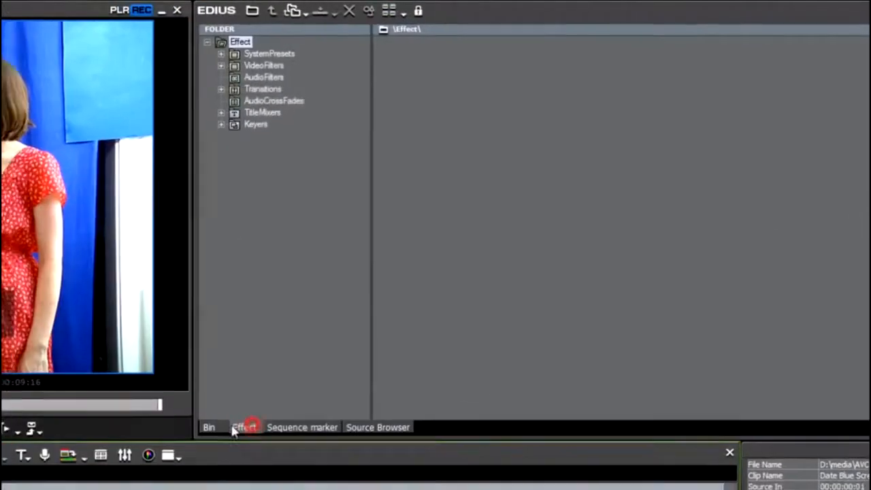
click(256, 67)
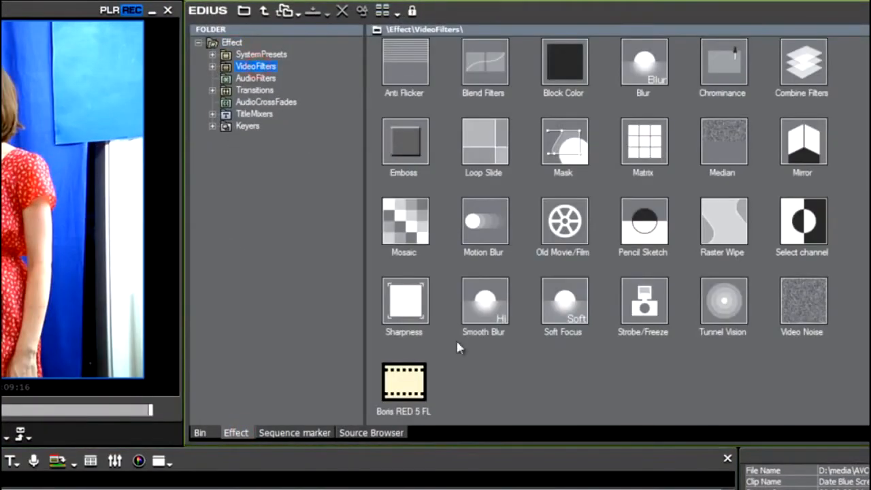
drag(414, 390, 163, 210)
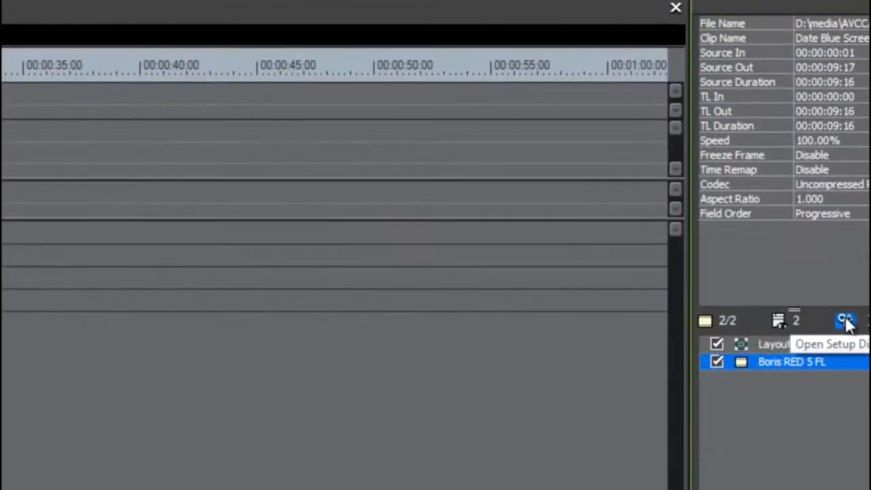
click(845, 321)
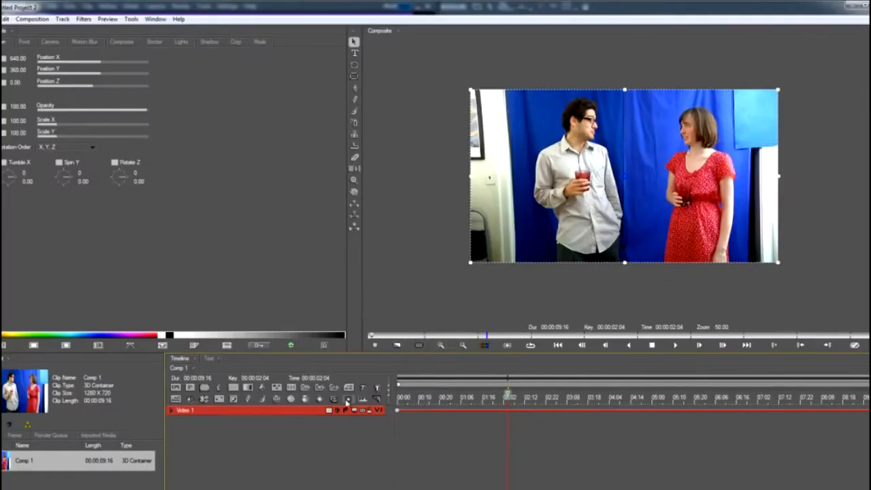
Apply the BCC Chroma Key filter to the Video 1 track, previewing it at 00:00:02:10.
drag(436, 395, 521, 414)
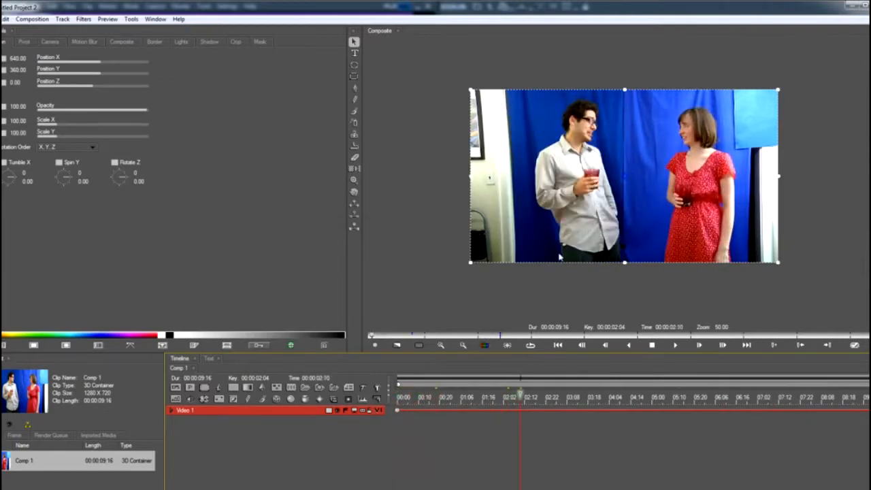
scroll(559, 257, up, 1)
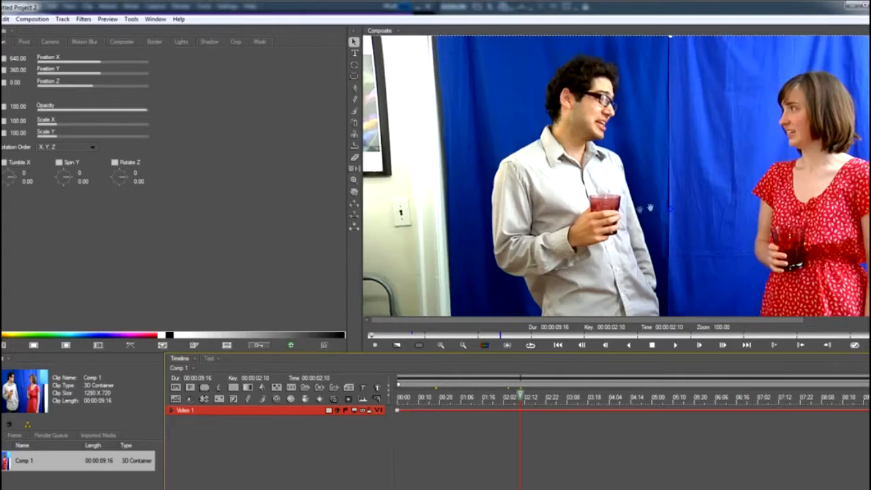
drag(651, 208, 568, 203)
drag(347, 295, 199, 300)
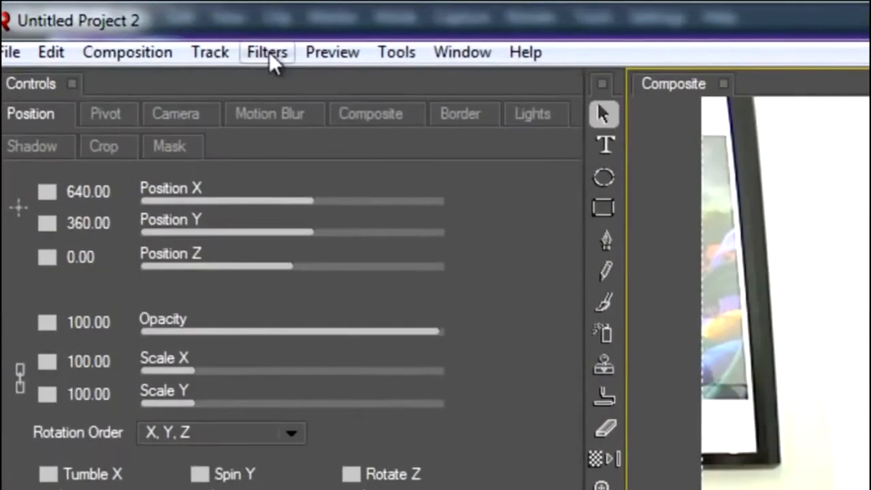
click(83, 19)
mouse_move(388, 297)
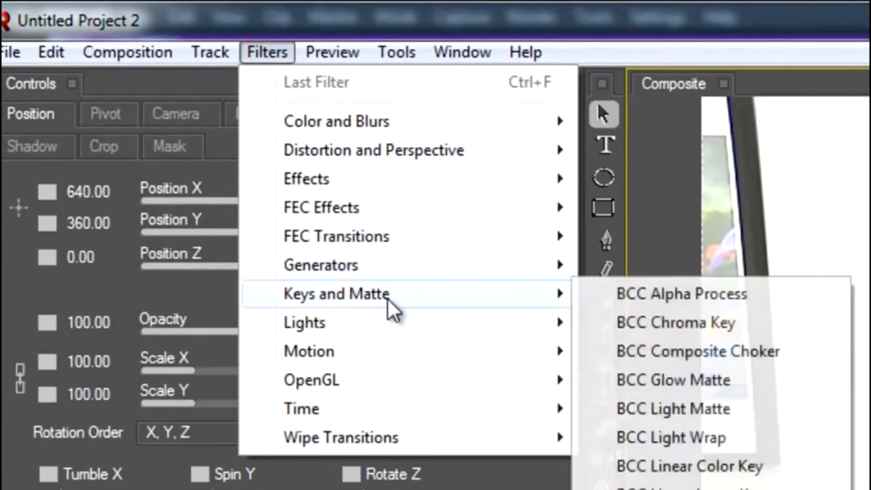
click(652, 325)
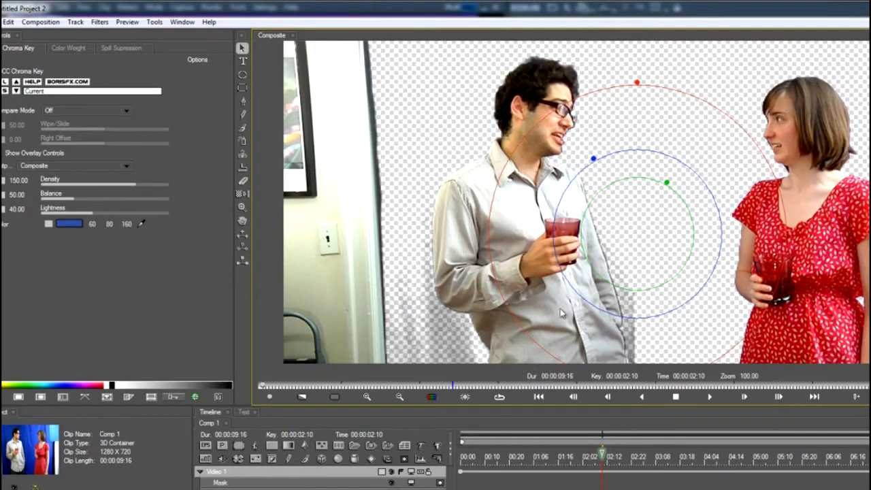
Set the Chroma Key output to Show Matte and view the whole frame.
click(41, 165)
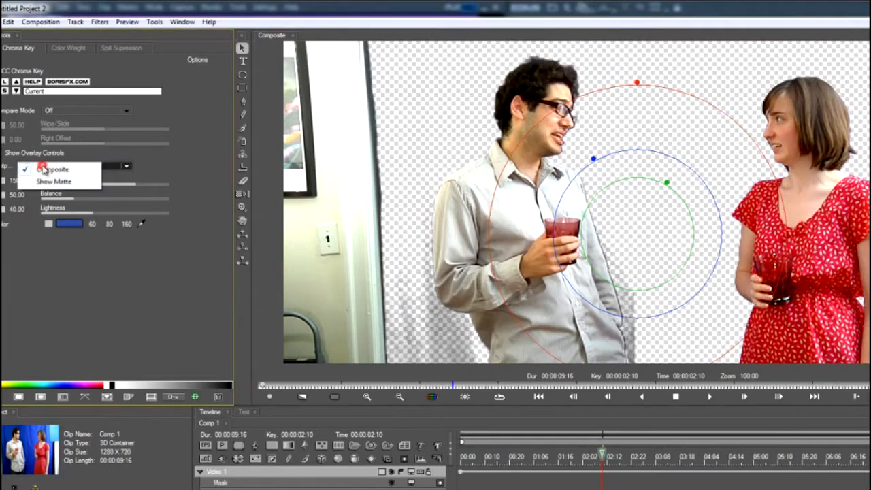
click(43, 182)
scroll(608, 282, down, 1)
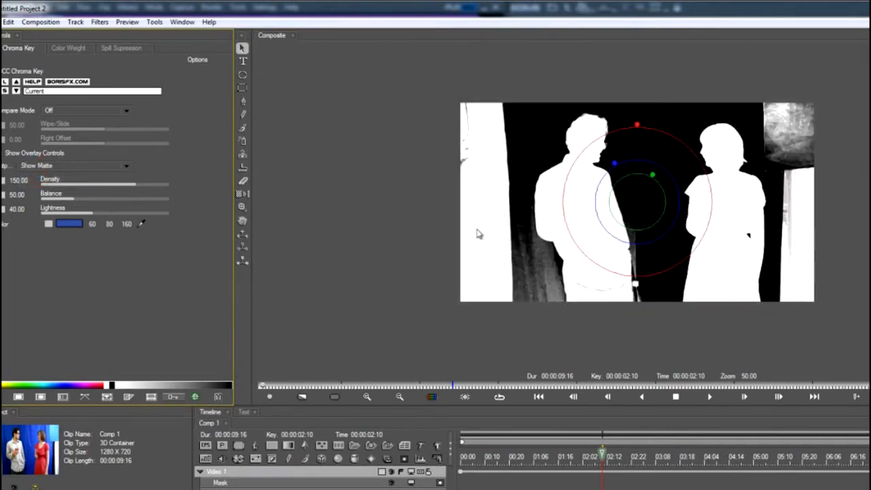
Adjust the chroma key's on-screen rings to a Density of 173.51 and a Lightness of 93.42 to clean up the matte.
mouse_move(638, 129)
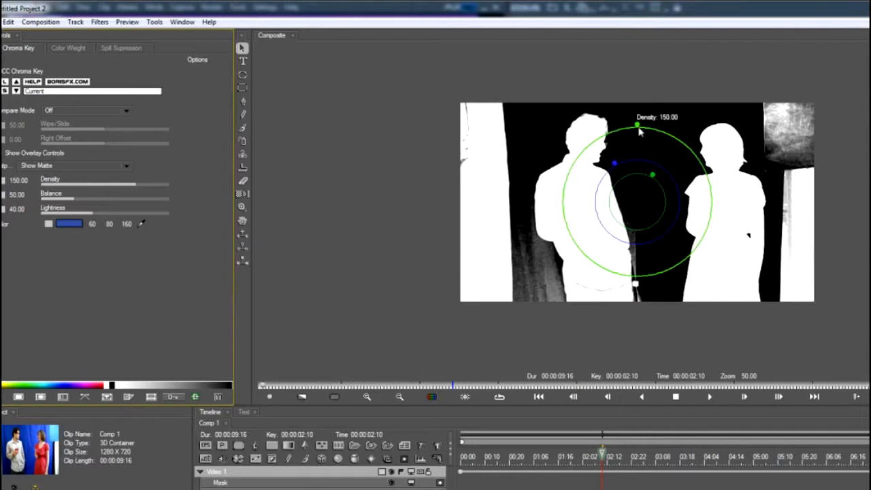
drag(639, 128, 610, 180)
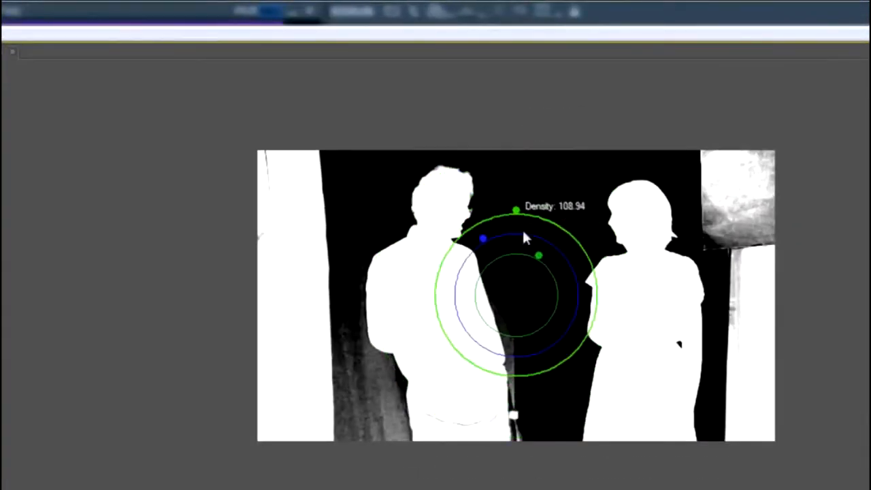
drag(522, 235, 510, 138)
mouse_move(484, 244)
drag(484, 244, 443, 169)
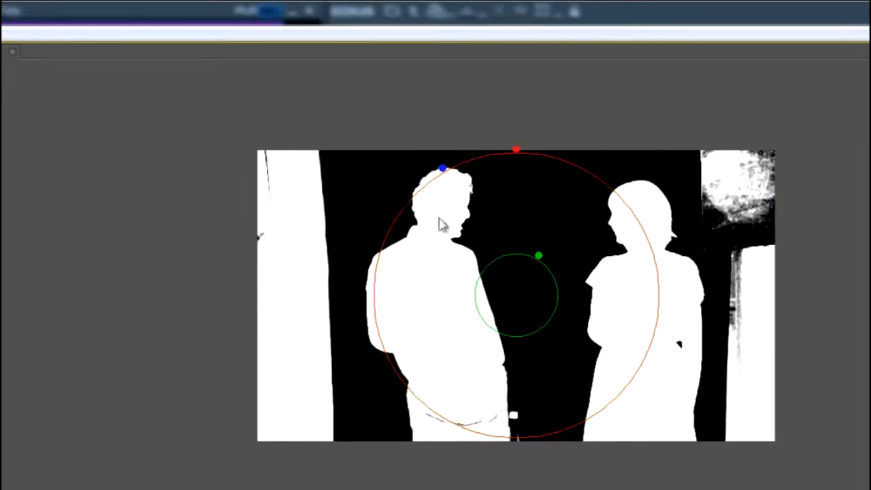
drag(443, 169, 448, 175)
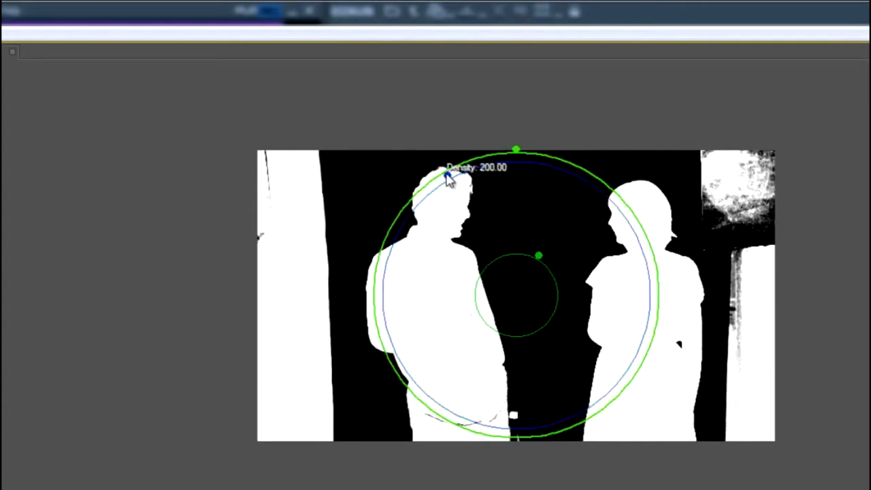
drag(518, 150, 521, 169)
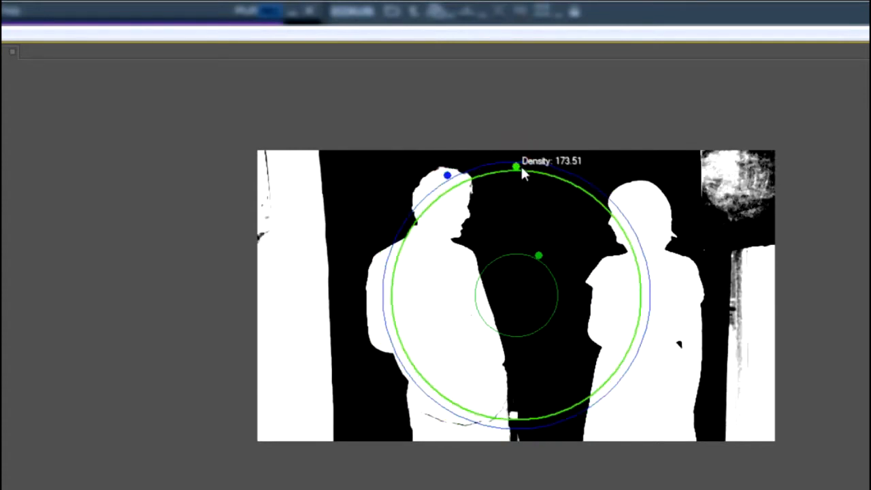
Inspect the matte edges up close and set the Chroma Key output back to Composite.
scroll(496, 289, up, 1)
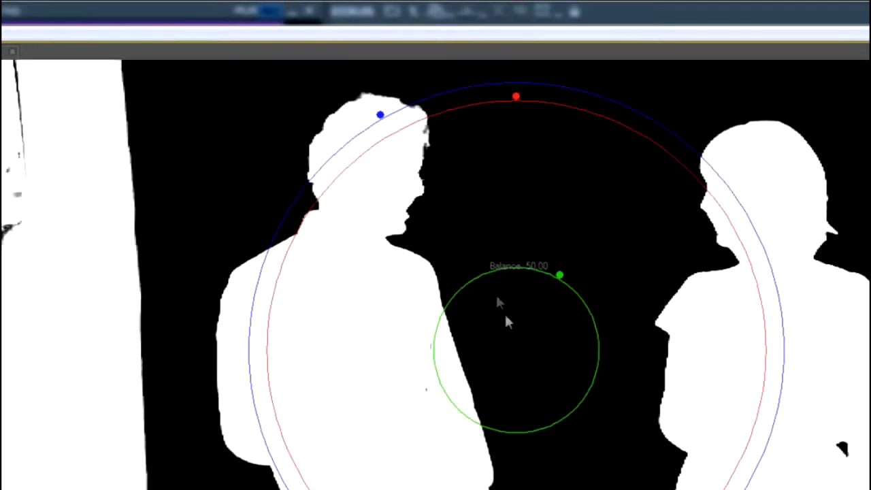
drag(486, 384, 488, 274)
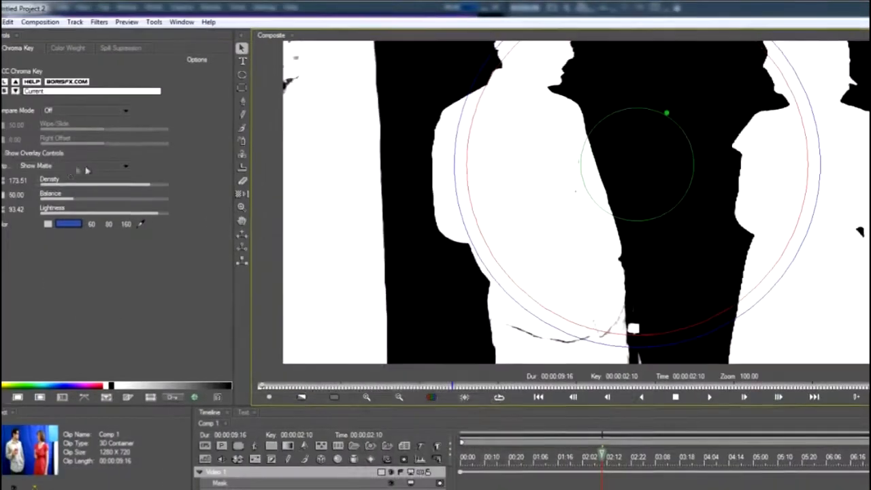
click(69, 169)
click(68, 169)
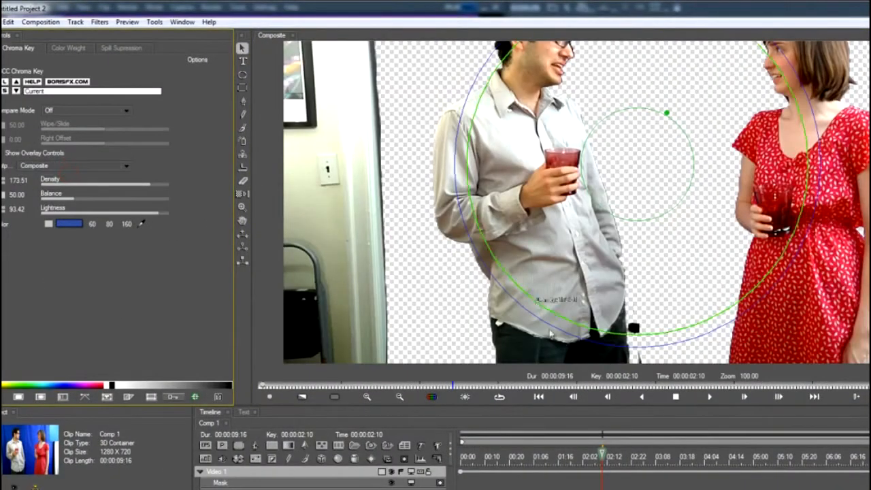
Toggle the chroma key's Animate/Static mode on and off again at the first frame, 00:00:00:00.
scroll(647, 210, down, 1)
drag(601, 453, 436, 444)
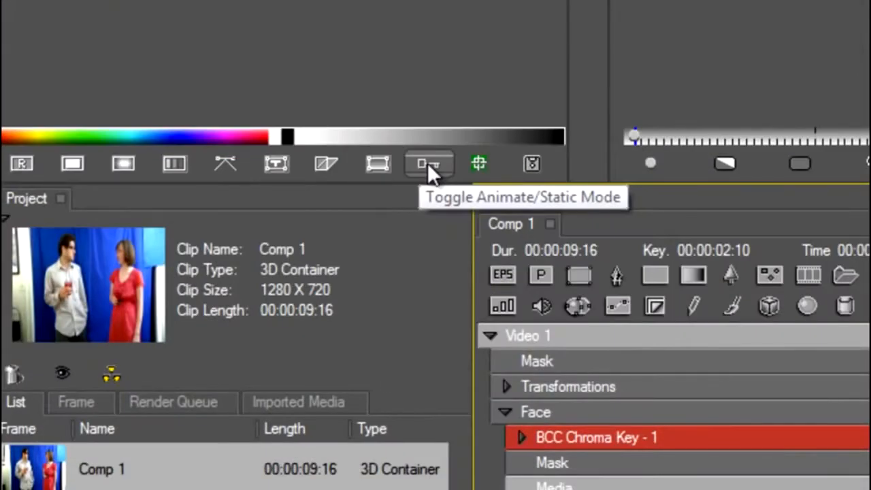
click(428, 163)
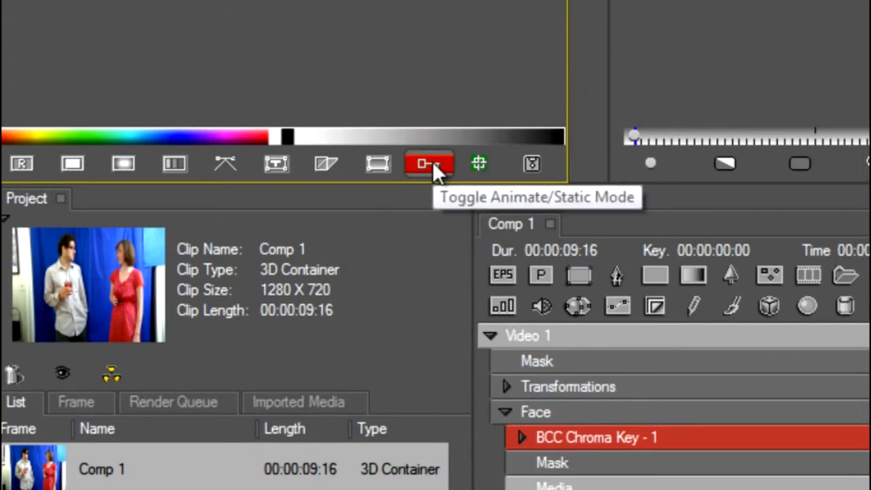
click(433, 163)
drag(698, 400, 462, 462)
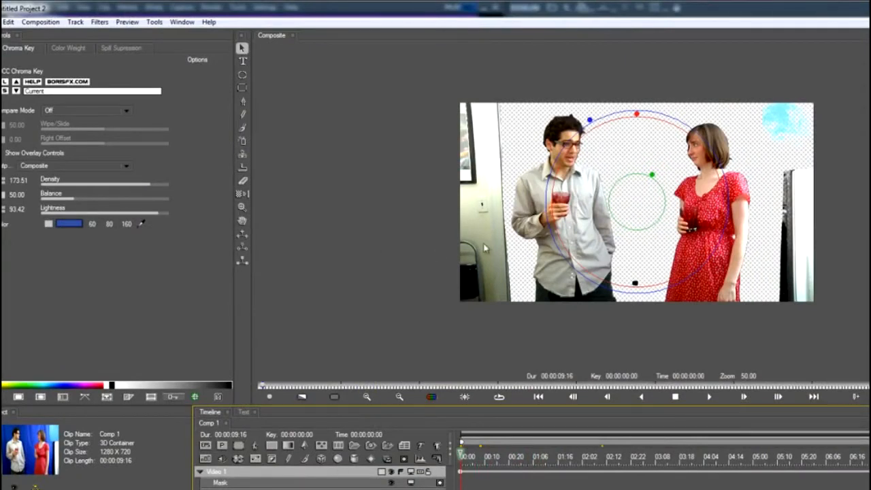
Check the keyed edges around 00:00:00:18 and add a Matte Choker filter from the Keys and Matte category.
scroll(630, 254, up, 1)
scroll(590, 307, down, 2)
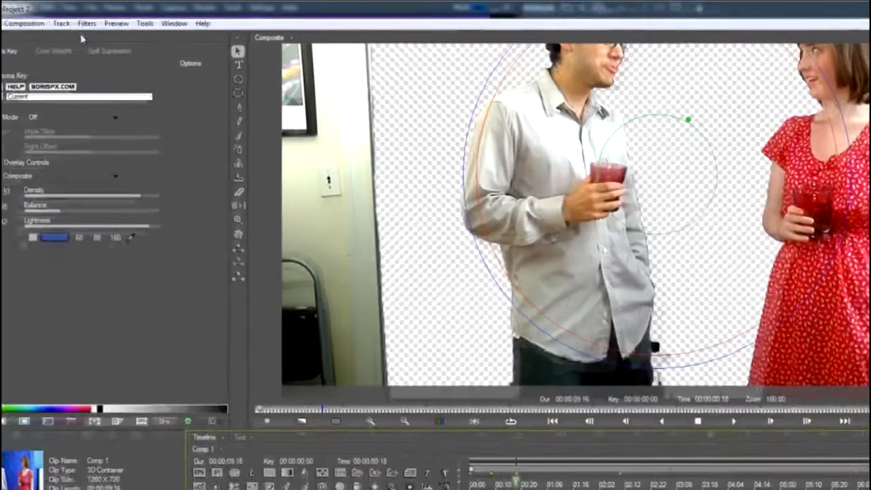
click(101, 23)
mouse_move(64, 170)
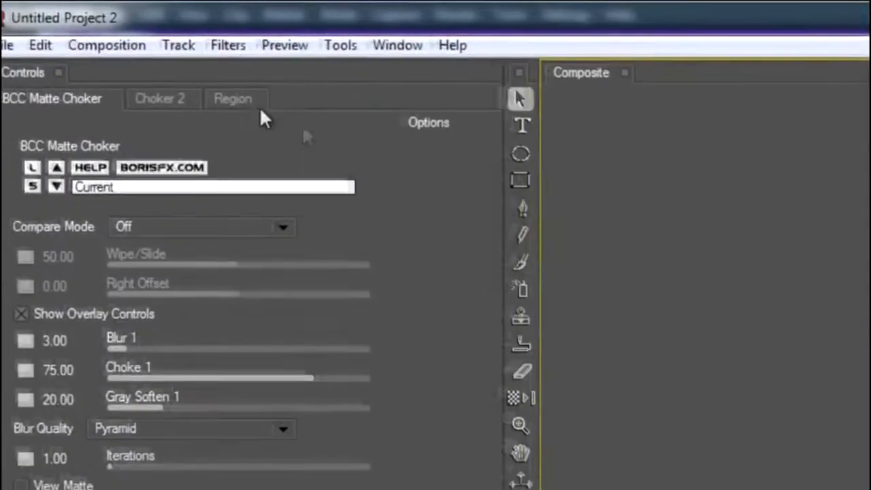
Fit the Matte Choker's Inside Rectangle region to the lower frame, from about X 84, Y 598 to near the bottom-right corner.
click(4, 48)
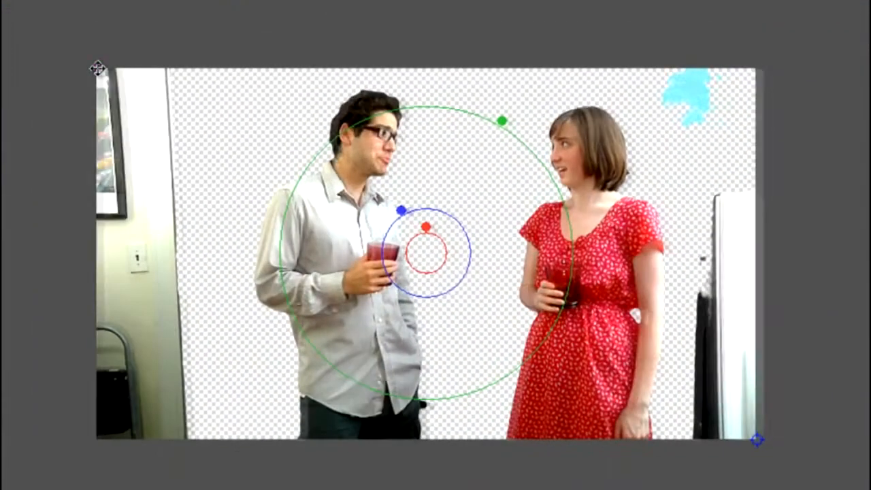
drag(98, 68, 140, 339)
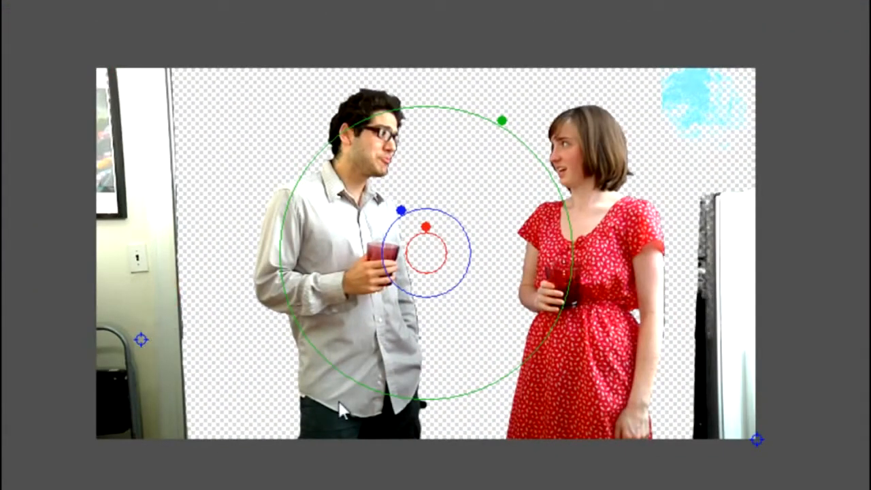
mouse_move(758, 439)
mouse_down()
mouse_move(677, 440)
mouse_move(747, 436)
mouse_up()
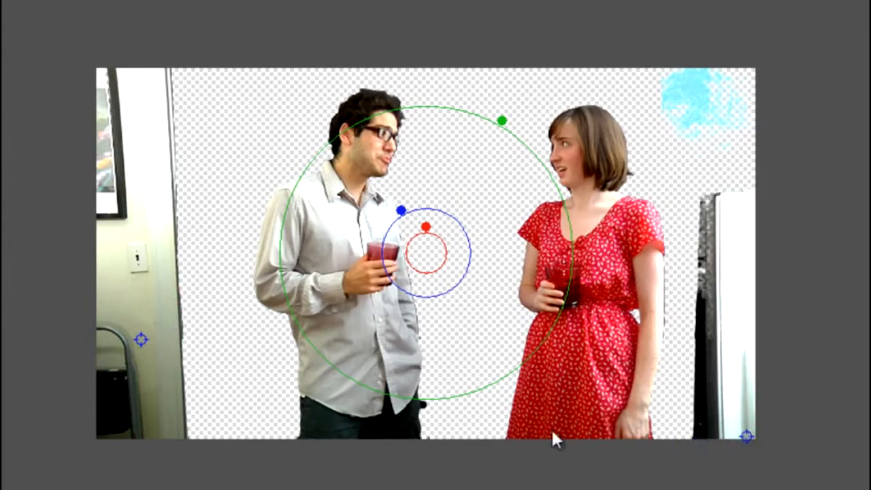
drag(141, 339, 143, 378)
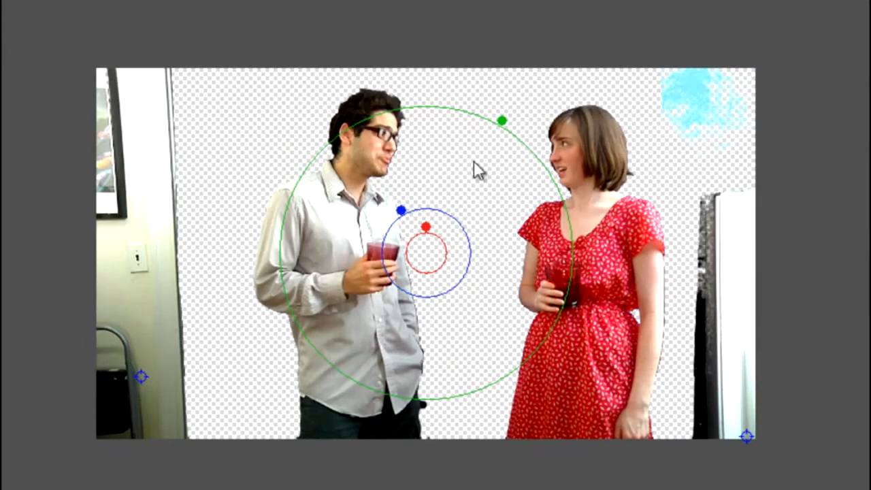
Fine-tune the Matte Choker on the man's and woman's edges by reducing its outer green ring and inner red ring.
scroll(475, 163, up, 1)
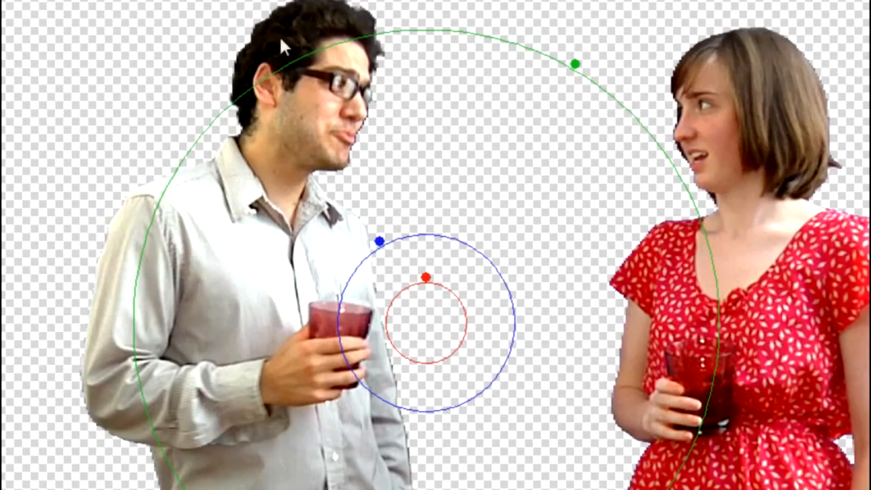
scroll(277, 462, down, 2)
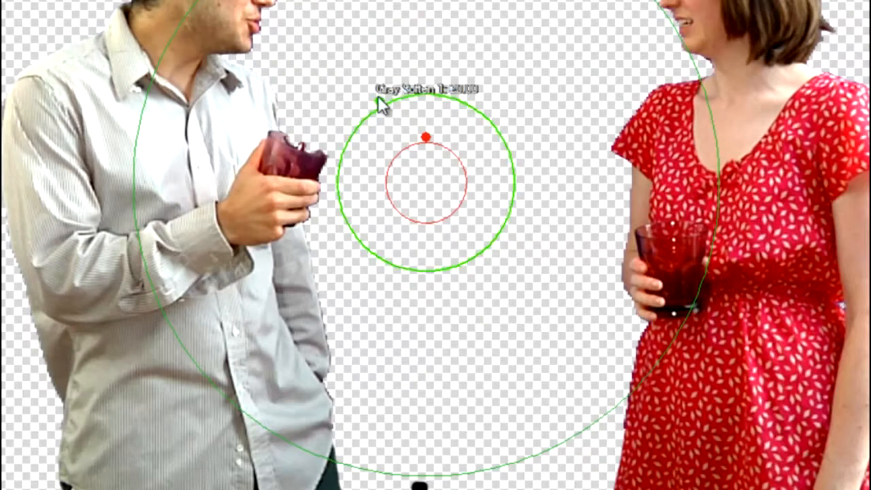
mouse_move(426, 133)
mouse_down()
mouse_move(425, 106)
mouse_move(426, 121)
mouse_up()
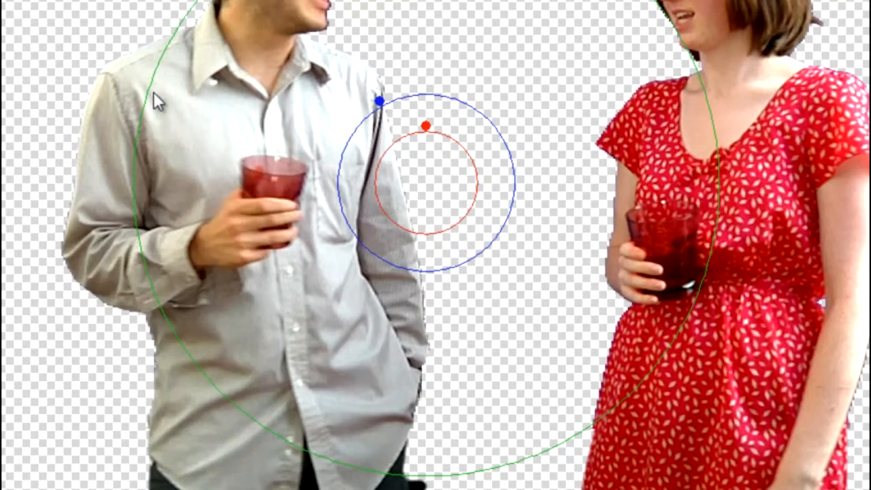
drag(148, 88, 228, 158)
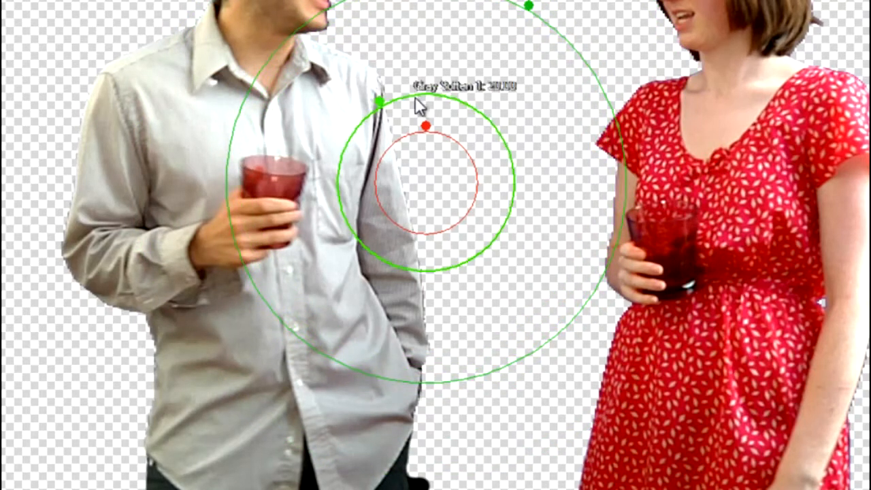
drag(426, 123, 426, 146)
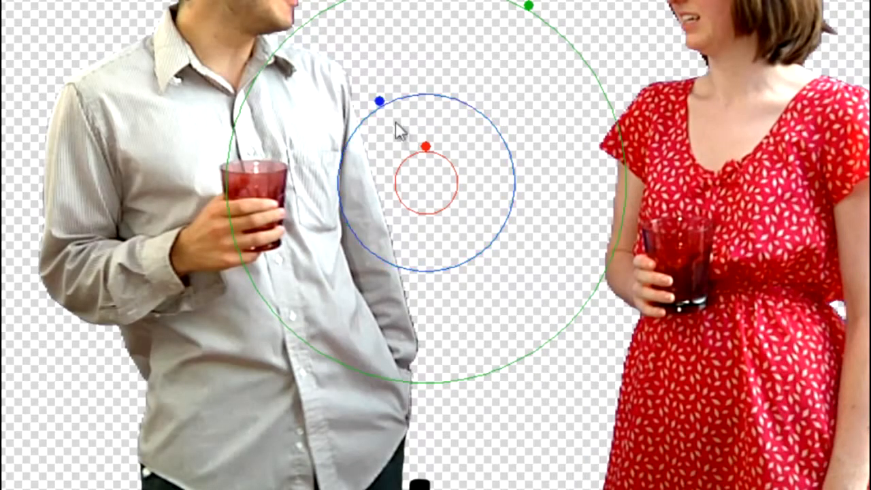
drag(425, 155, 428, 152)
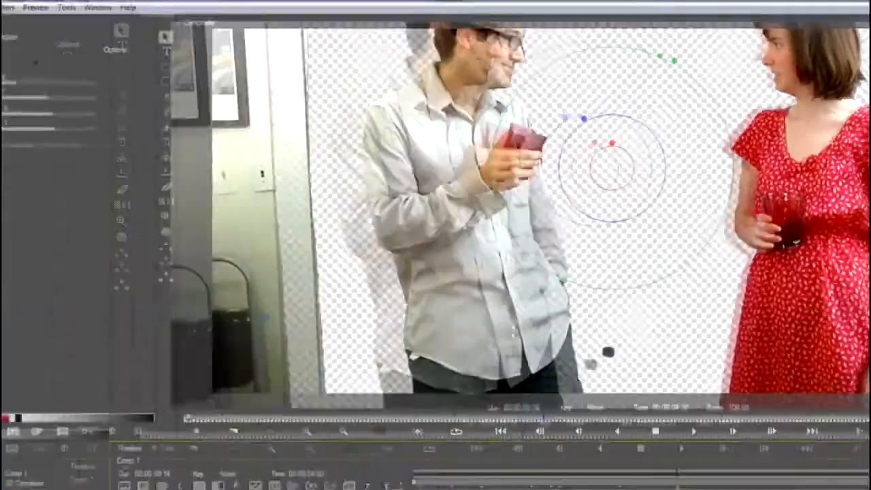
Deselect the filter to examine the finished key at 00:00:04:18 without the overlay controls.
scroll(632, 215, down, 1)
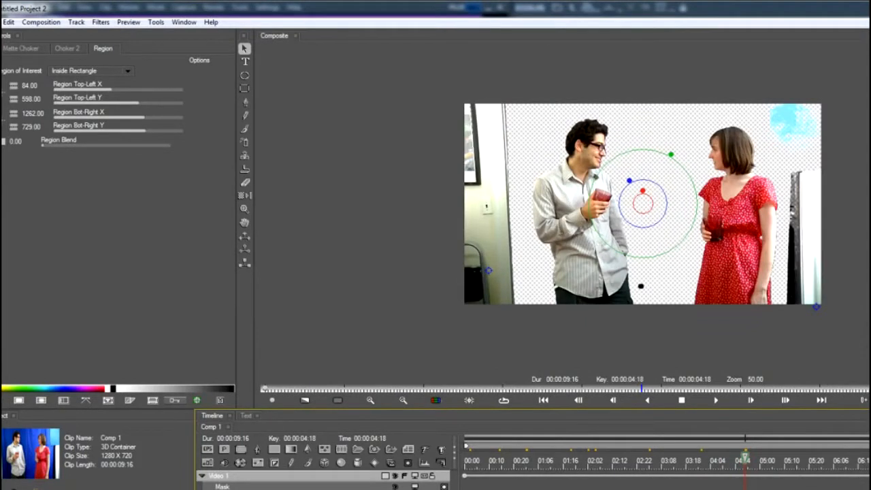
click(531, 485)
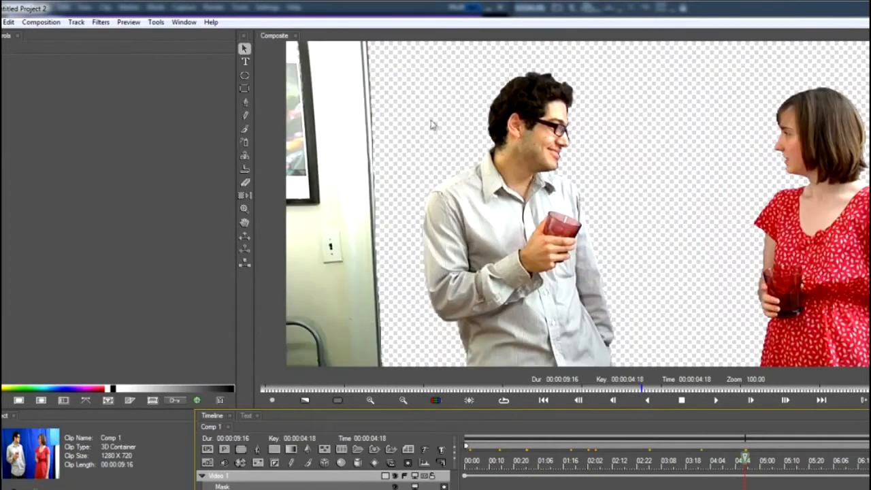
Add a BCC Light Wrap filter from the Keys and Matte category to the keyed Video 1 clip.
click(100, 21)
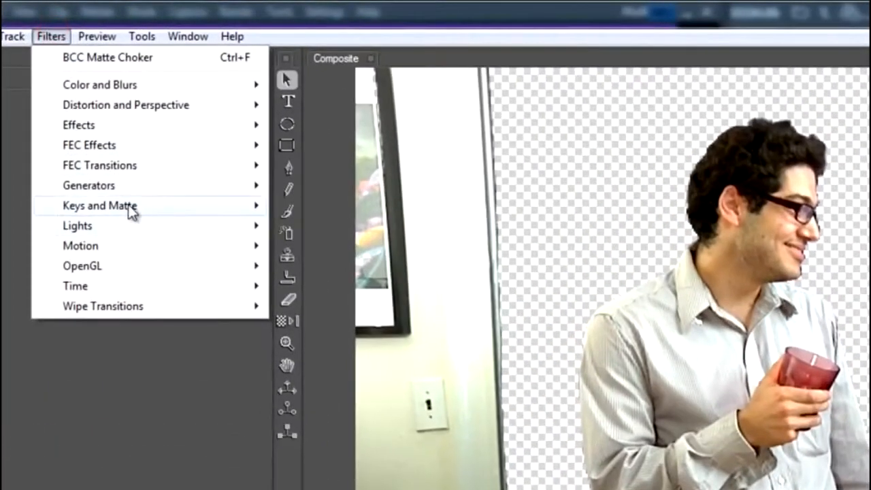
mouse_move(179, 210)
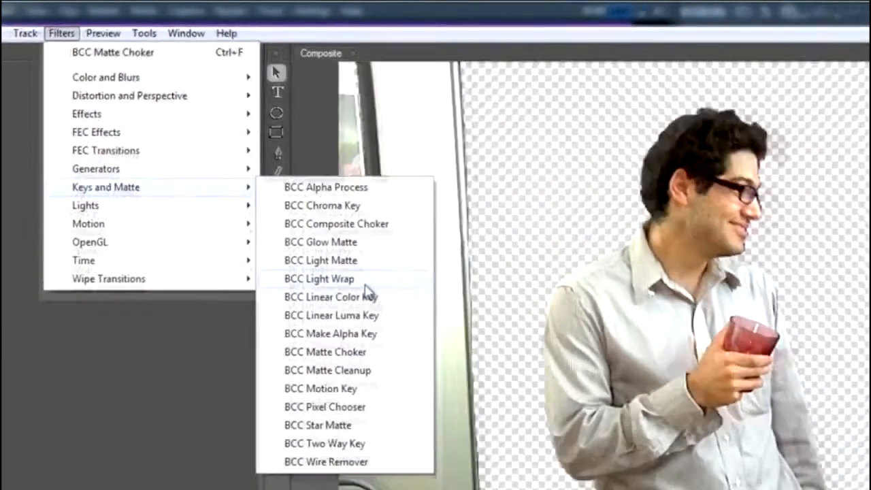
click(354, 280)
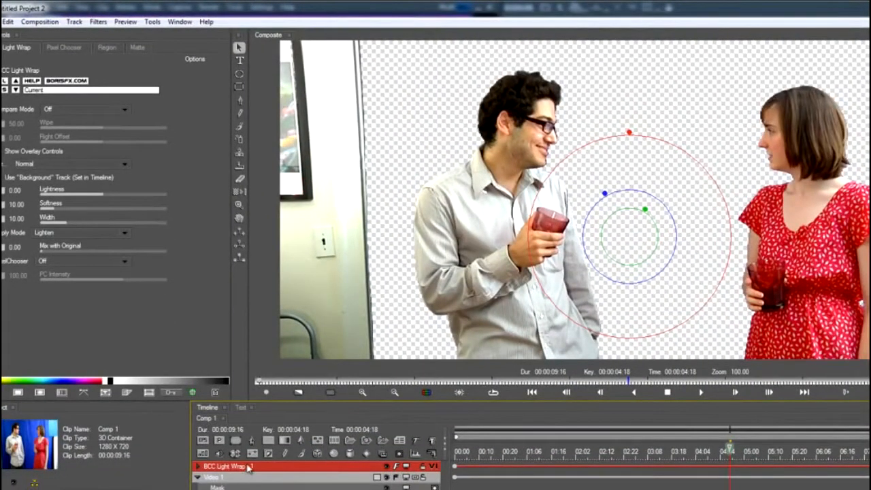
click(249, 469)
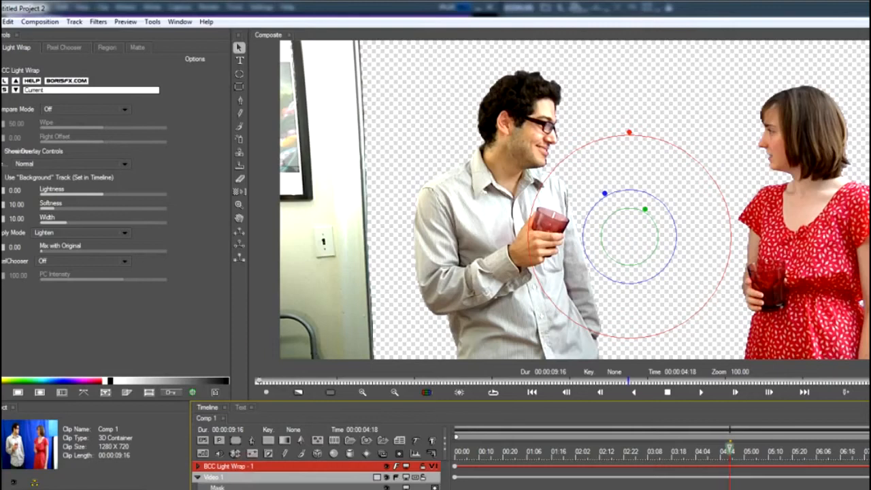
Set the Light Wrap's Background track media to the movie file Footage Firm Beach.avi.
scroll(316, 476, down, 1)
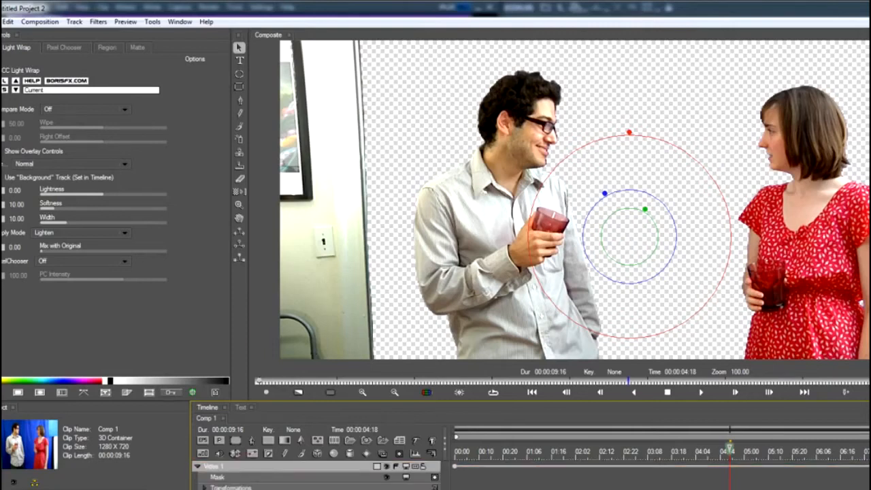
click(232, 488)
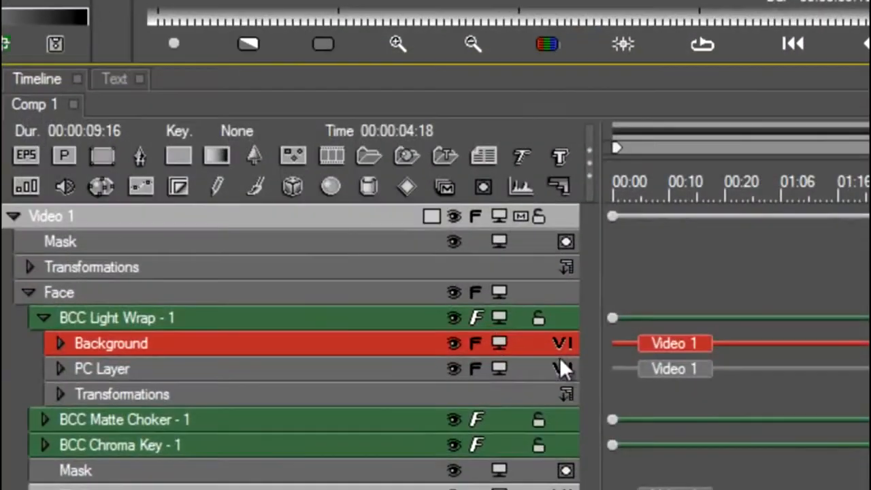
click(560, 339)
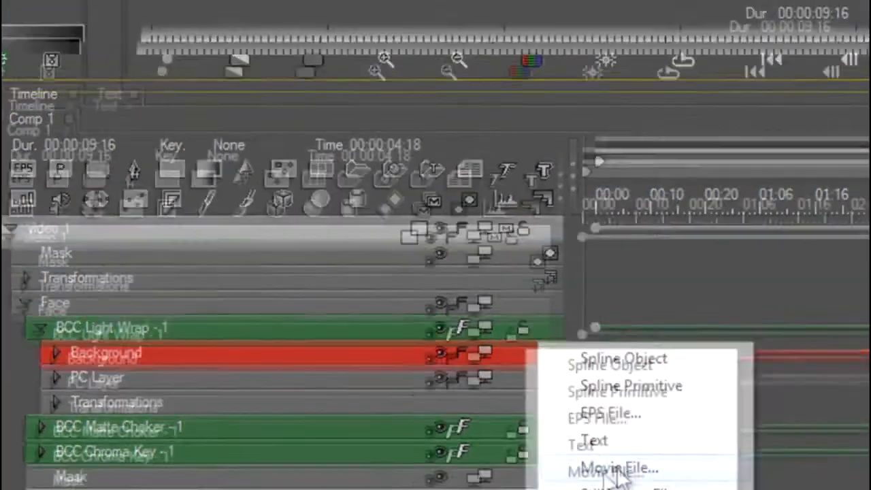
click(638, 465)
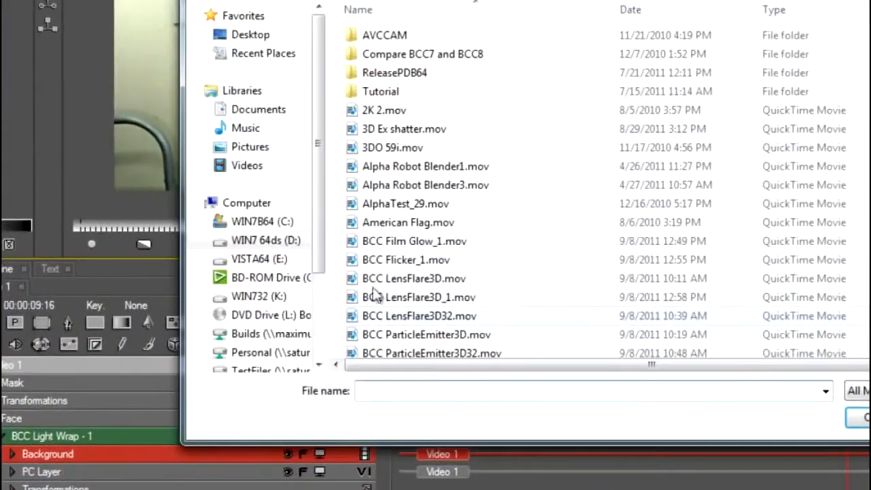
click(386, 247)
scroll(386, 247, down, 5)
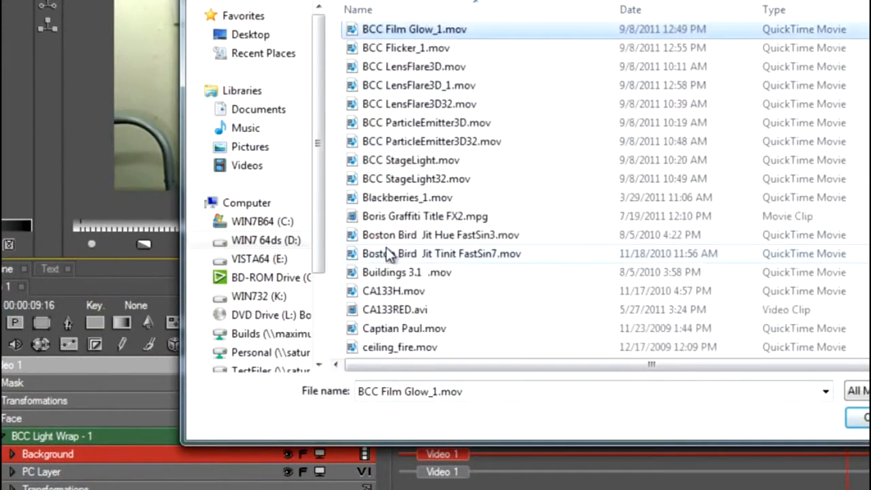
scroll(386, 249, down, 5)
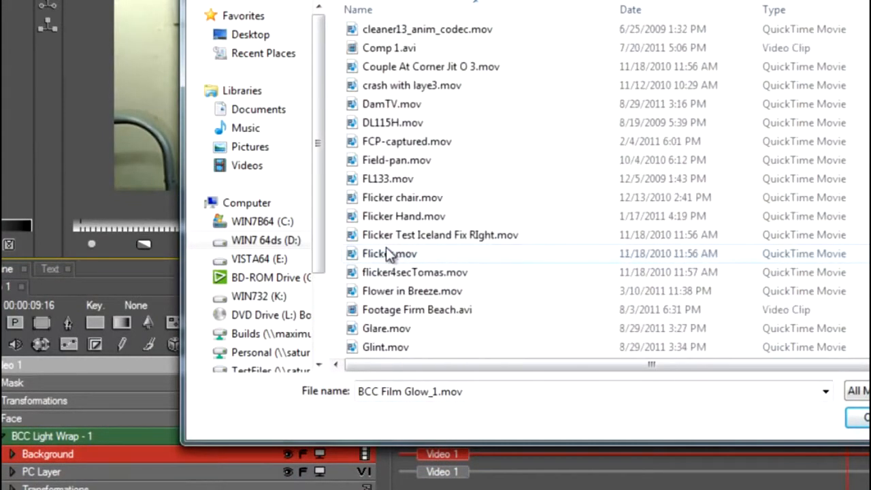
double_click(397, 314)
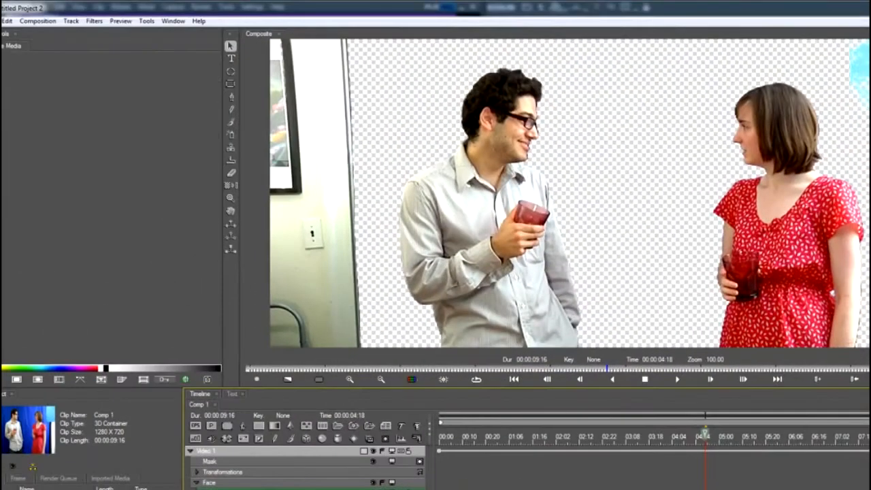
Collapse Video 1, add Footage Firm Beach.avi as a new movie track and place it beneath Video 1.
click(191, 452)
right_click(303, 268)
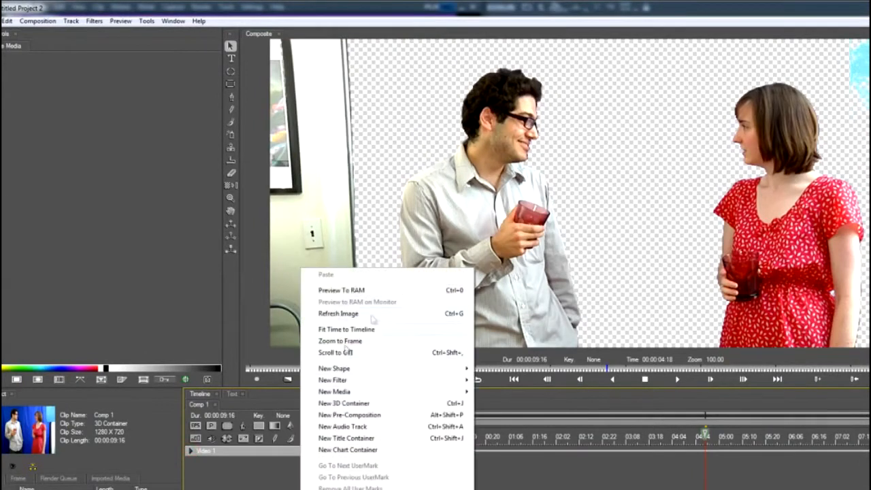
mouse_move(365, 394)
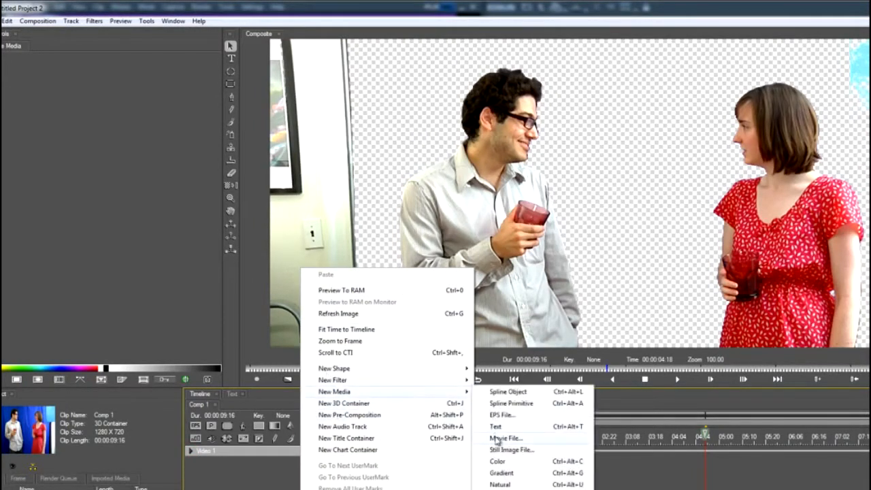
click(497, 439)
click(468, 403)
scroll(468, 407, down, 3)
scroll(469, 407, down, 5)
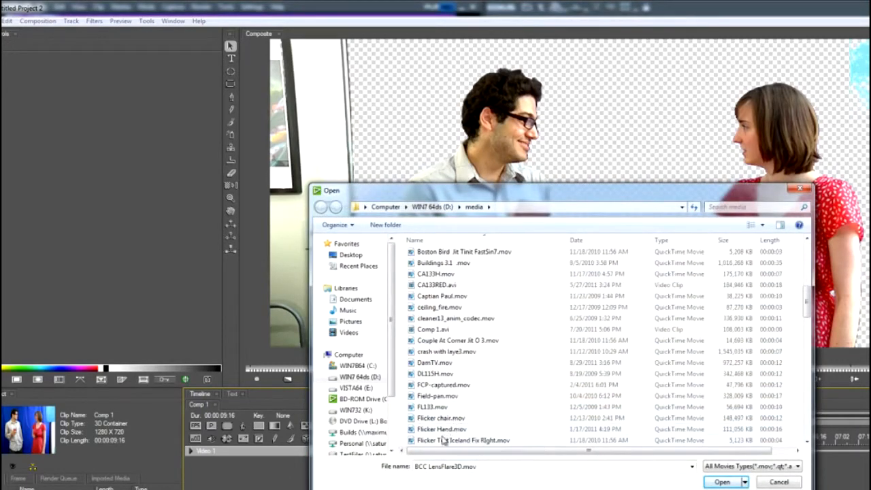
scroll(443, 439, down, 1)
scroll(442, 439, down, 1)
click(442, 418)
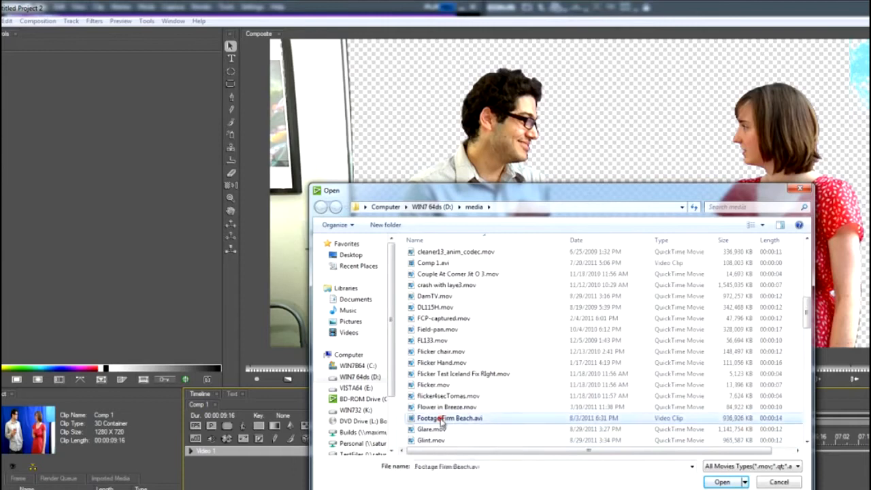
double_click(441, 419)
drag(263, 456, 265, 472)
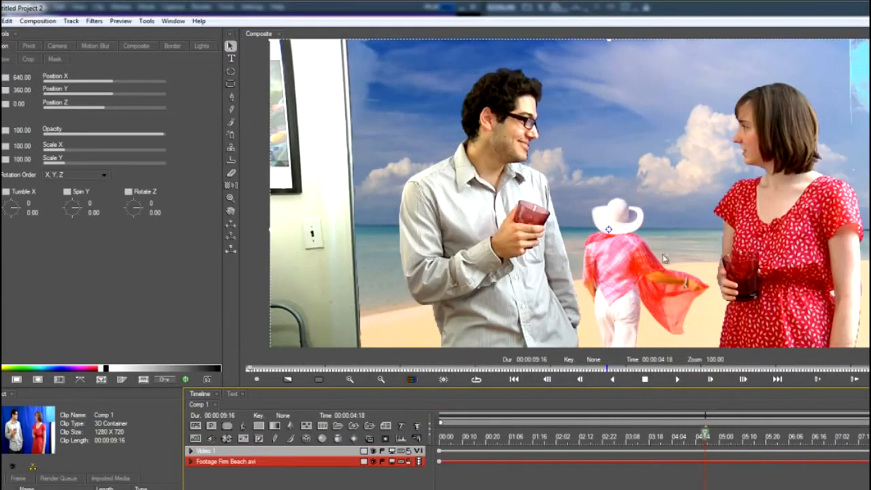
Reopen the Light Wrap filter on Video 1's Face and set its view to Wrap On Black.
click(190, 451)
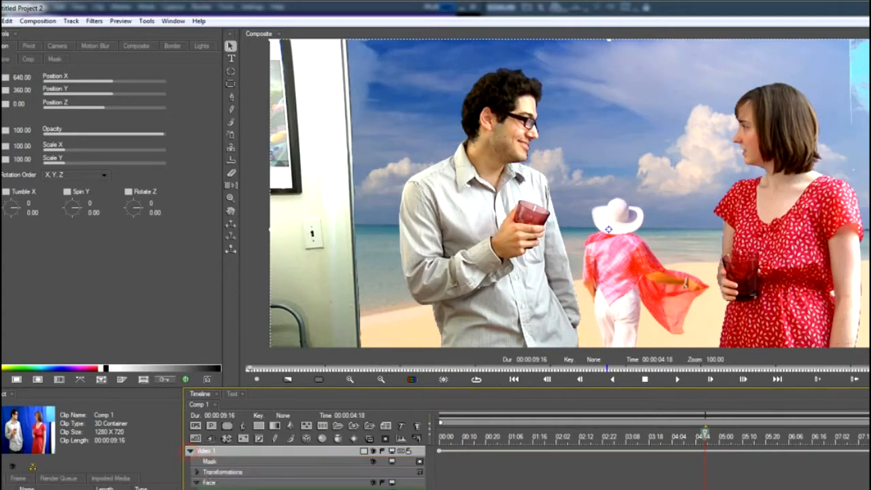
click(209, 482)
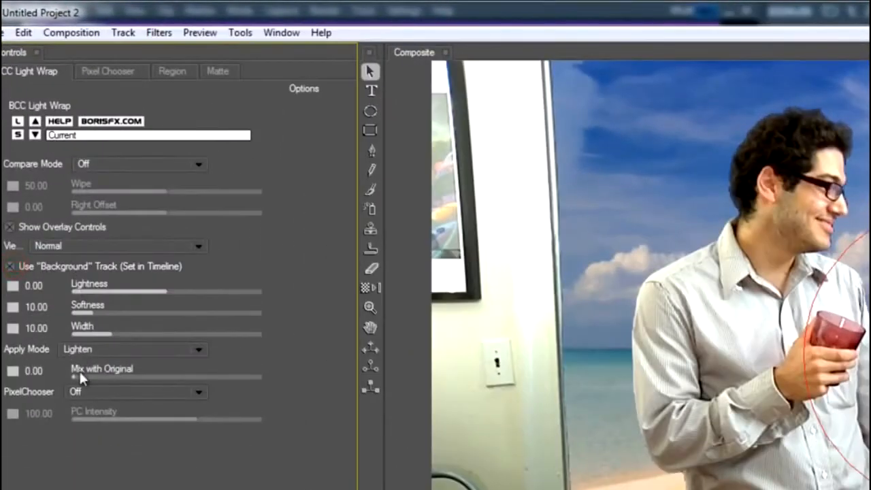
click(108, 246)
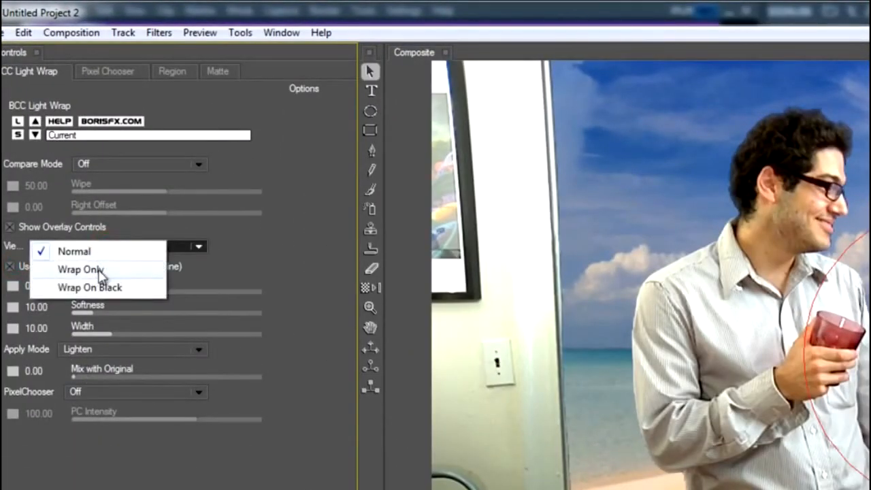
click(102, 288)
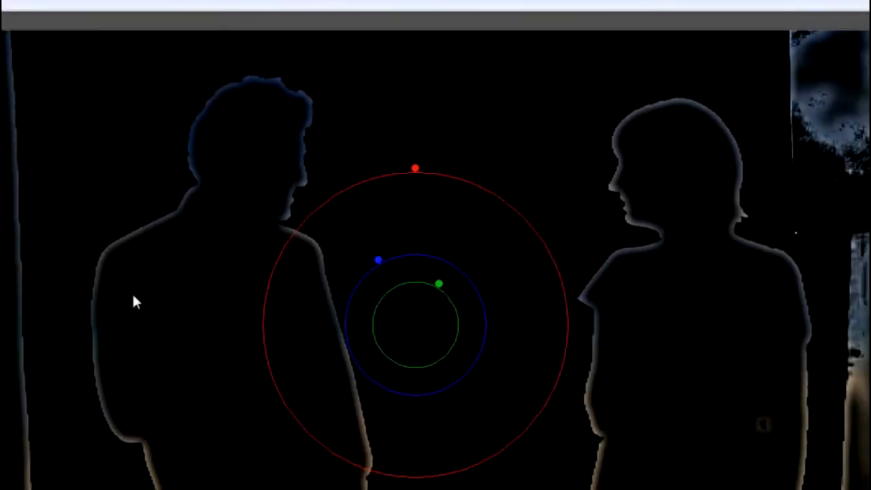
Widen the light wrap well into both people, raise Lightness to 0.66 and set Softness to 5.98.
scroll(307, 403, down, 1)
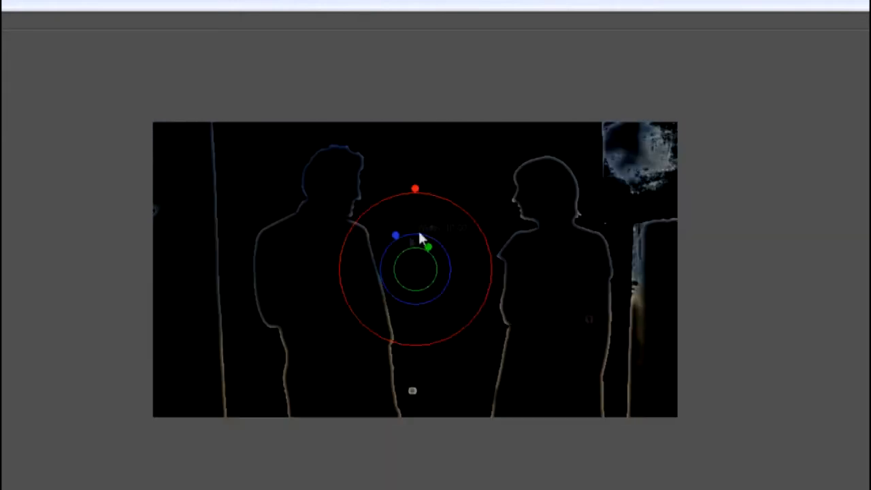
scroll(426, 273, up, 1)
drag(380, 261, 308, 138)
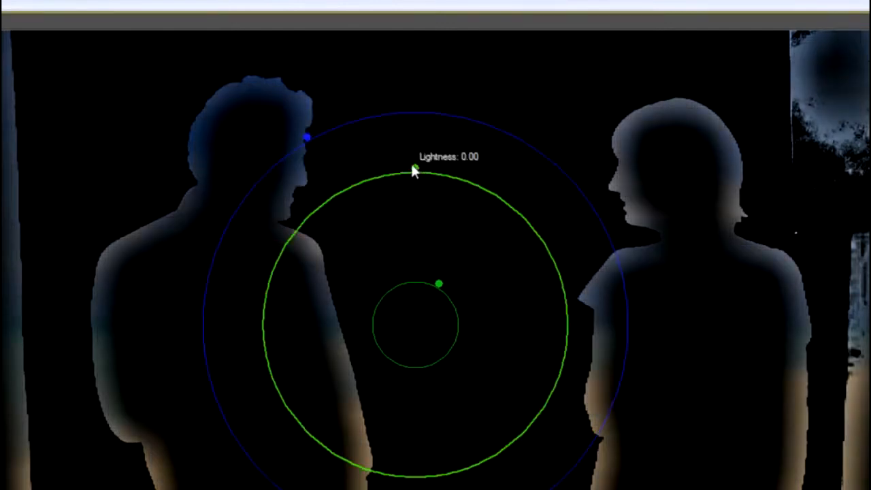
drag(418, 169, 416, 79)
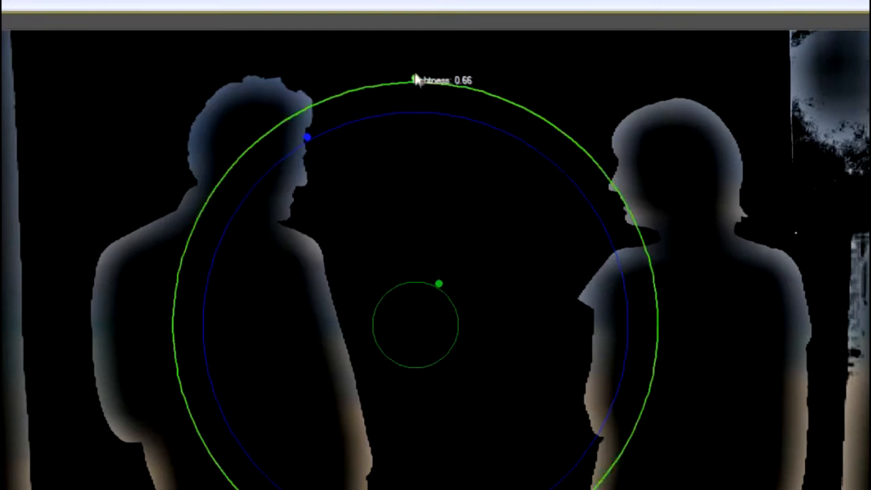
drag(439, 285, 417, 334)
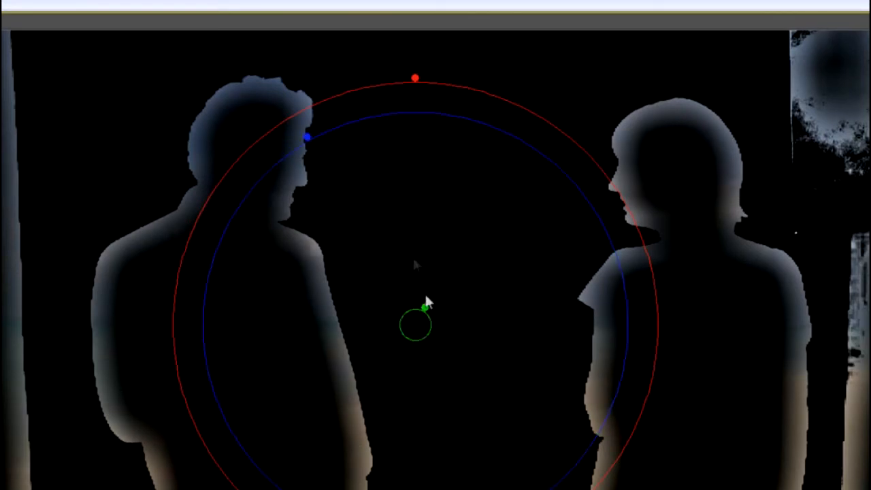
drag(425, 310, 436, 286)
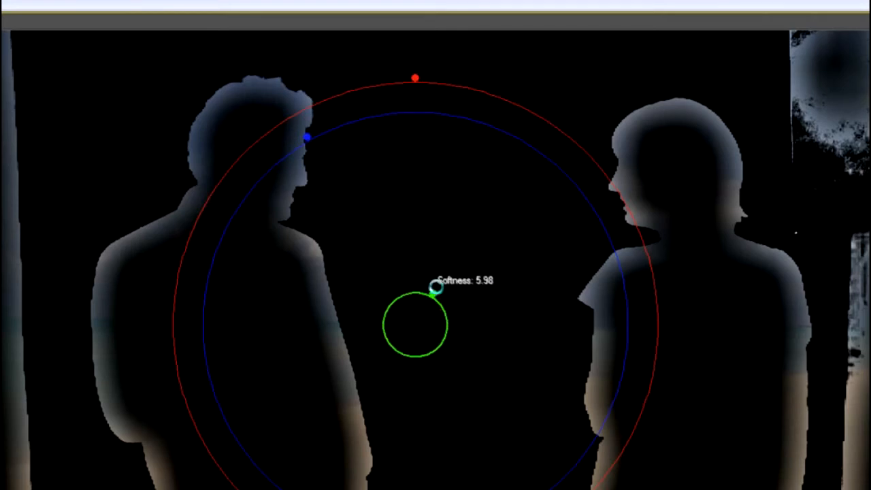
Tighten the light wrap to Width 9.01 and Lightness 0.15, and return the filter's view to Normal.
drag(308, 141, 370, 292)
drag(414, 82, 408, 252)
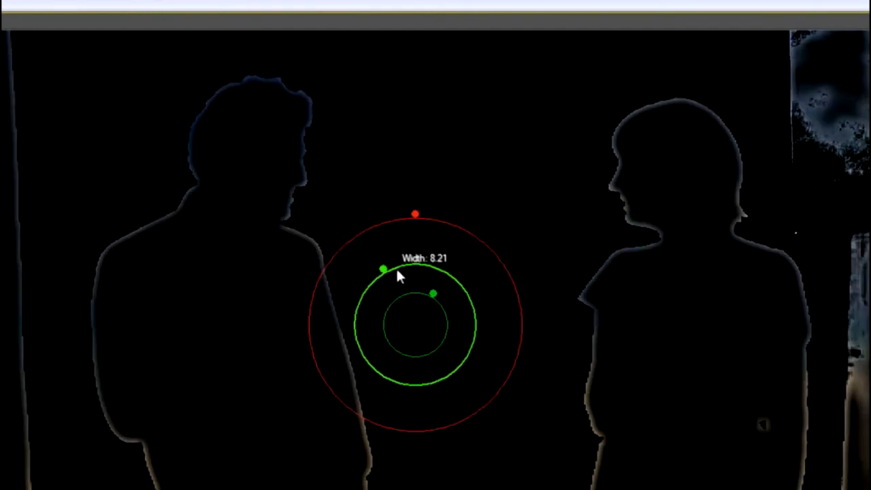
drag(425, 218, 428, 145)
drag(383, 271, 365, 273)
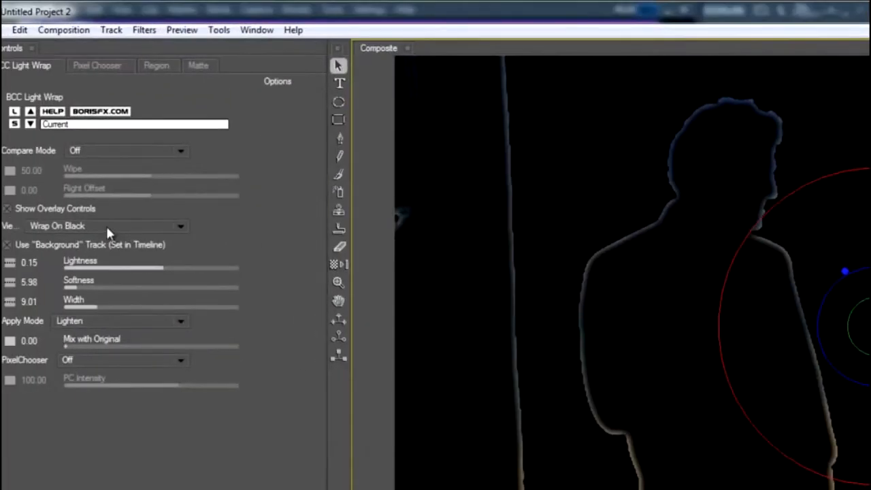
click(107, 226)
click(101, 234)
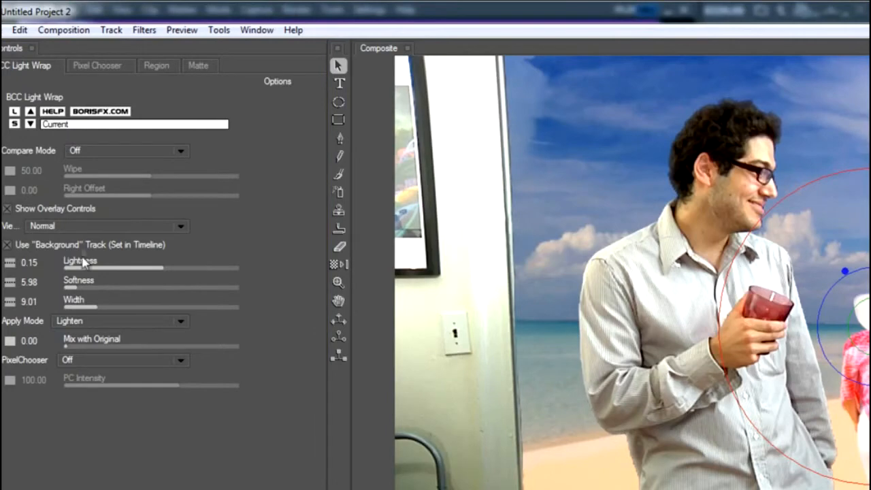
Examine the man's edges with and without the light wrap using Compare mode's wipe, and turn Compare mode off.
click(106, 149)
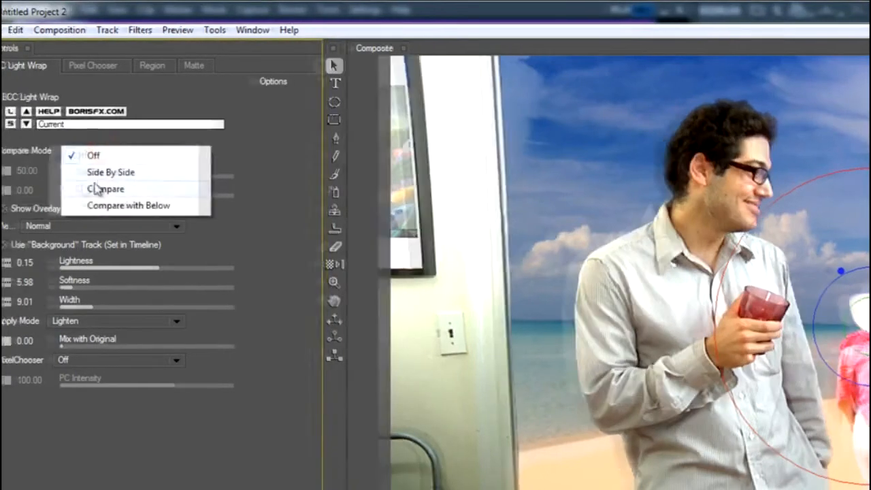
click(97, 189)
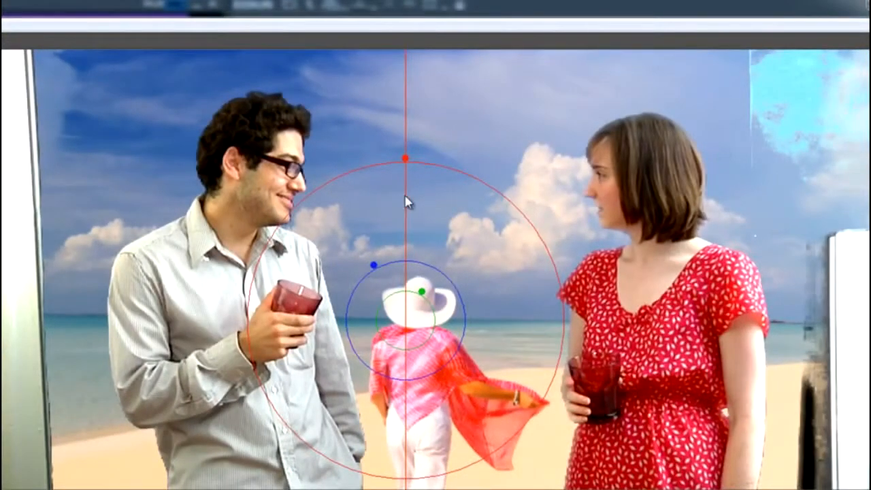
drag(406, 196, 249, 217)
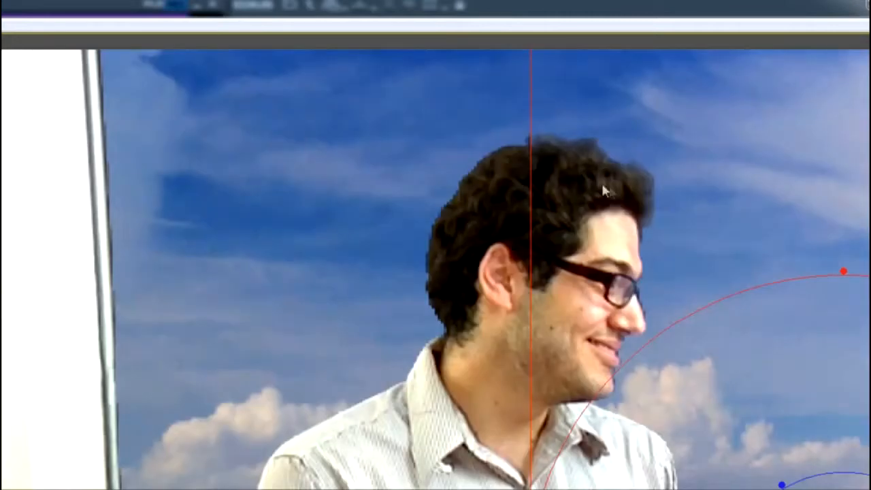
drag(530, 166, 544, 196)
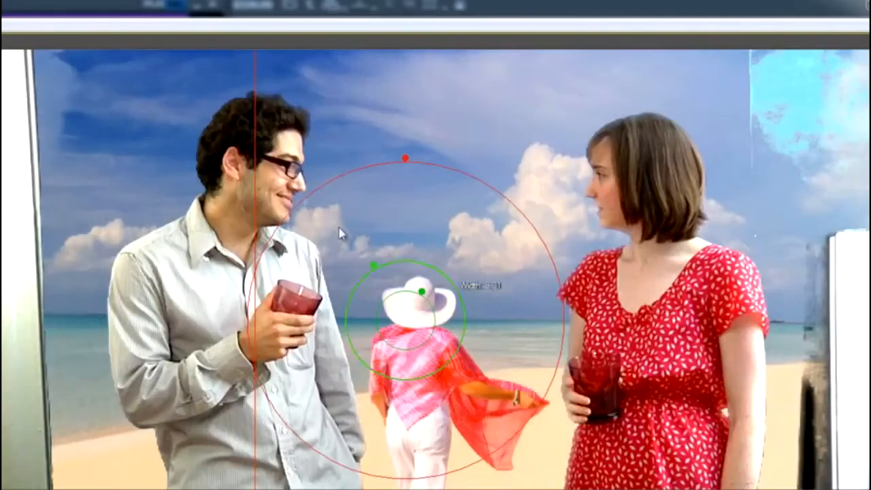
drag(253, 151, 395, 187)
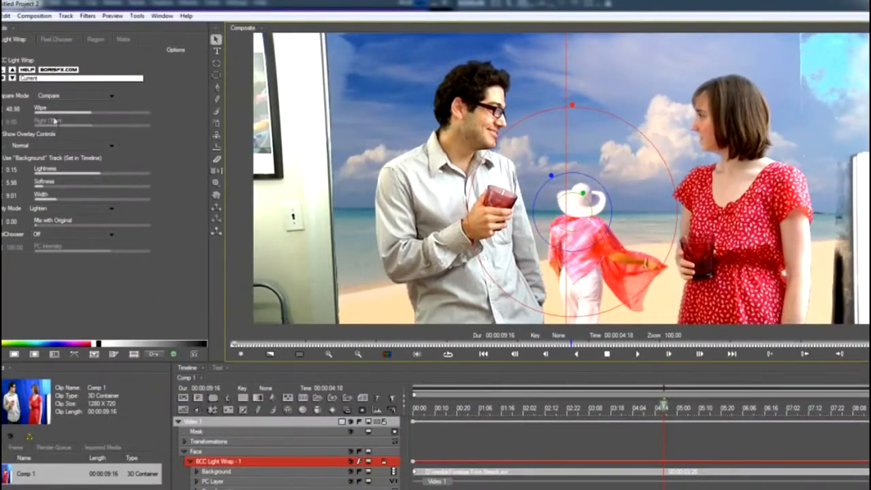
click(71, 97)
click(72, 102)
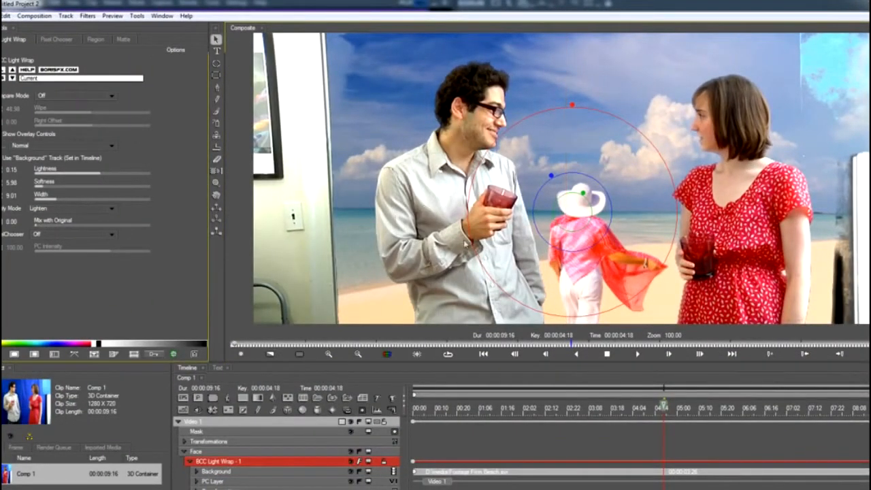
Collapse the BCC Light Wrap filter's tracks in the timeline with the whole composite shown at 50% zoom.
scroll(572, 256, down, 1)
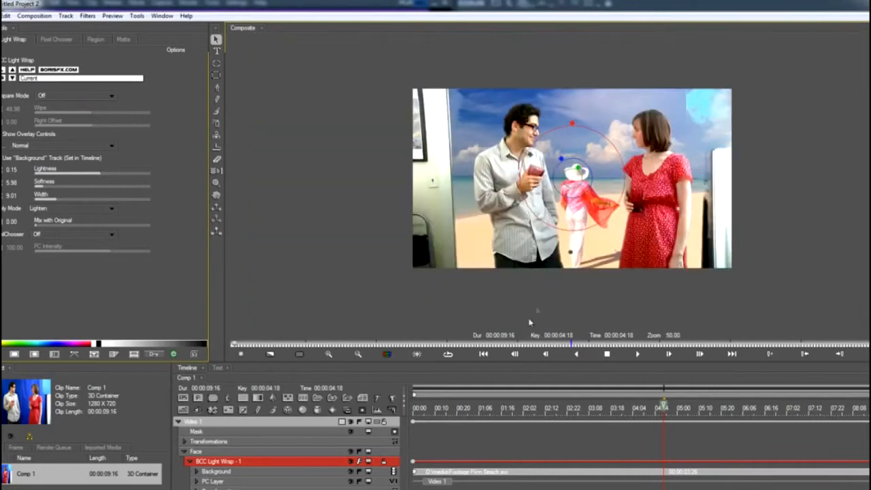
click(188, 464)
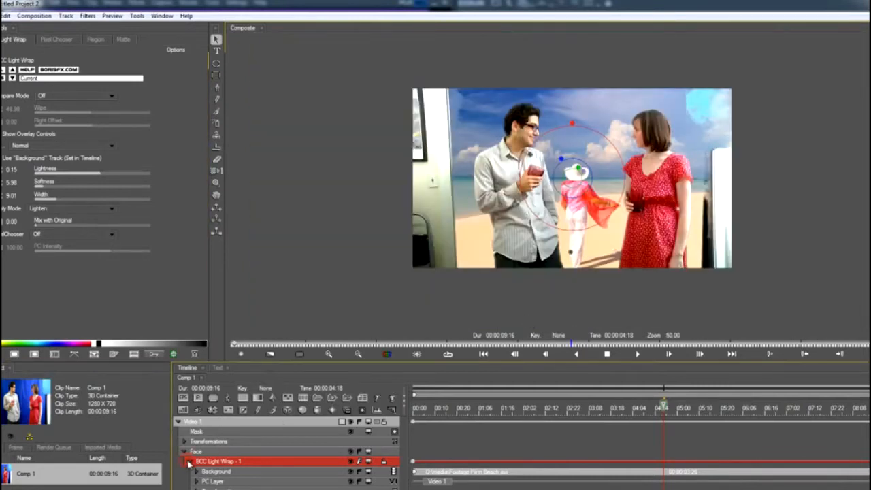
click(191, 463)
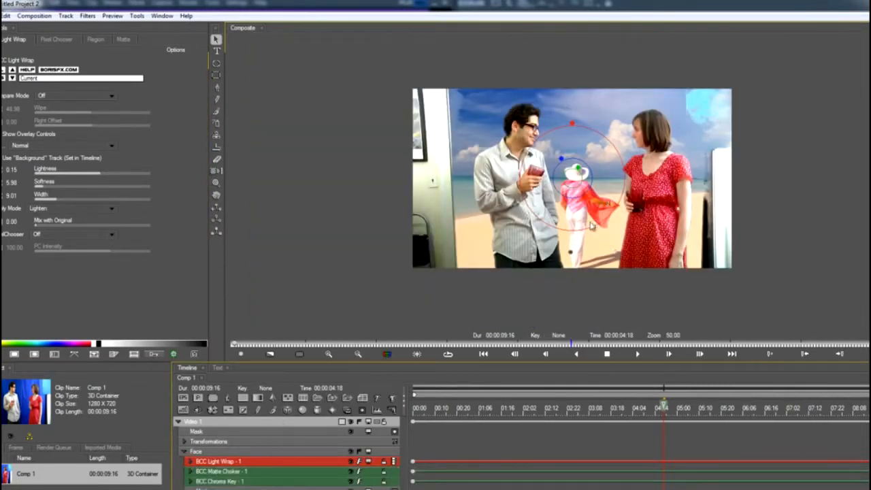
Move the playhead to 00:00:05:09 and add a BCC 3 Way Color Grade filter to the composition.
drag(572, 412, 696, 409)
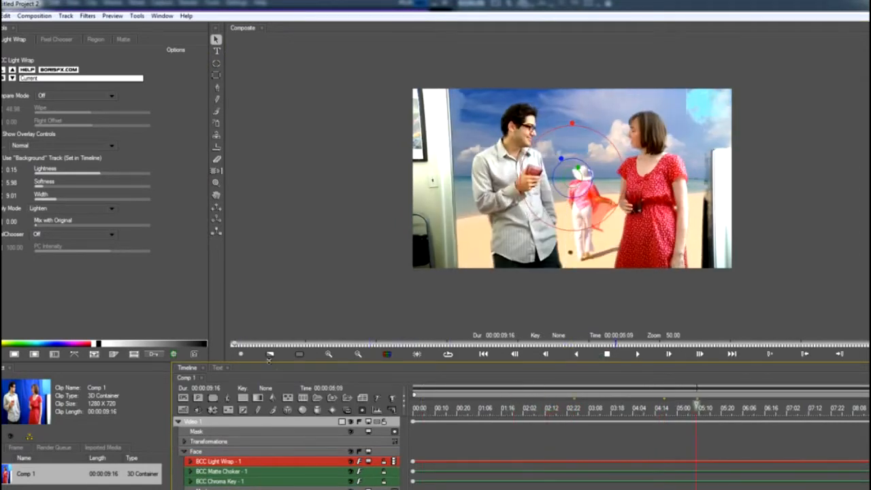
click(87, 15)
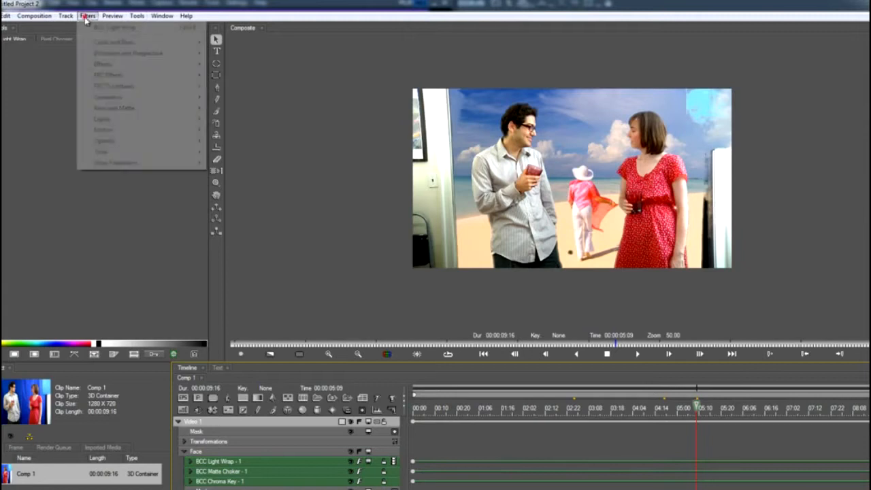
mouse_move(170, 46)
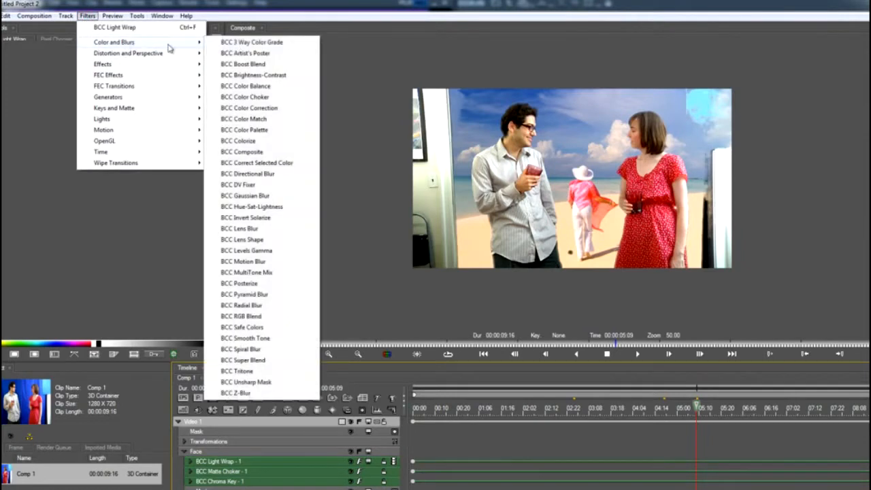
click(239, 43)
Go to 00:00:06:00 on the timeline and adjust the 3 Way Color Grade's Exposure to about 0.11.
click(642, 410)
scroll(575, 220, up, 2)
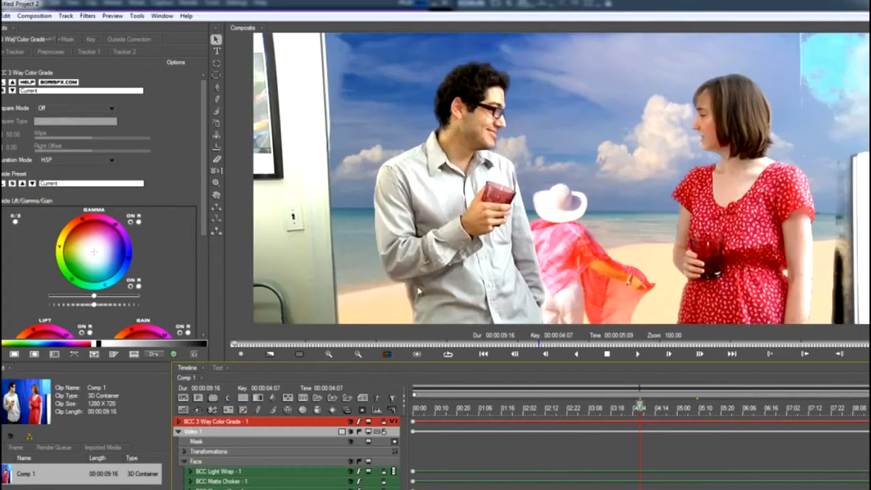
click(728, 409)
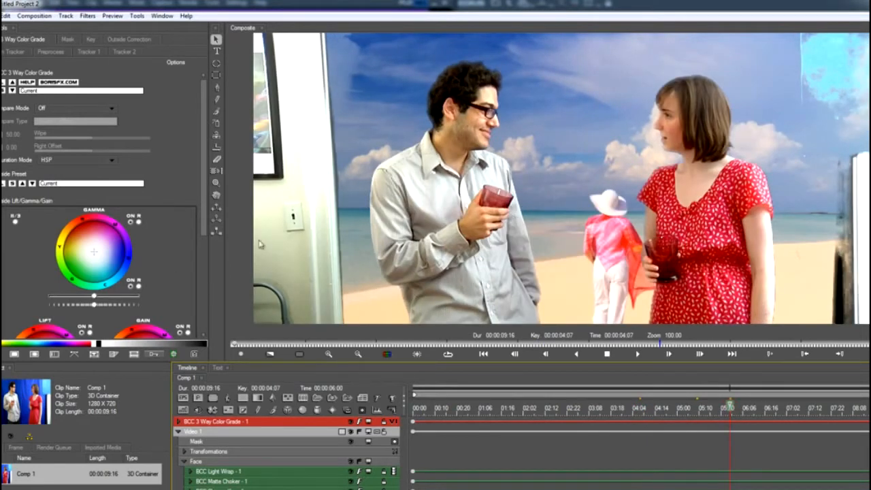
click(202, 286)
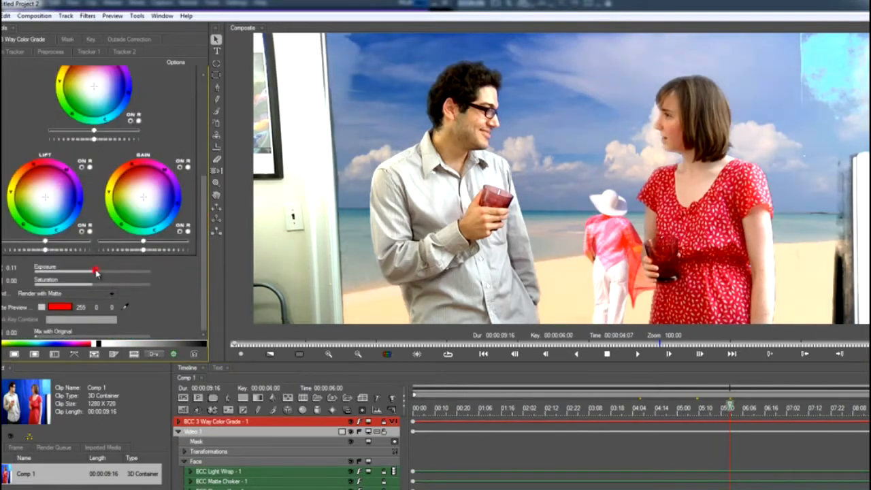
mouse_move(102, 273)
mouse_down()
mouse_move(112, 273)
mouse_move(96, 271)
mouse_up()
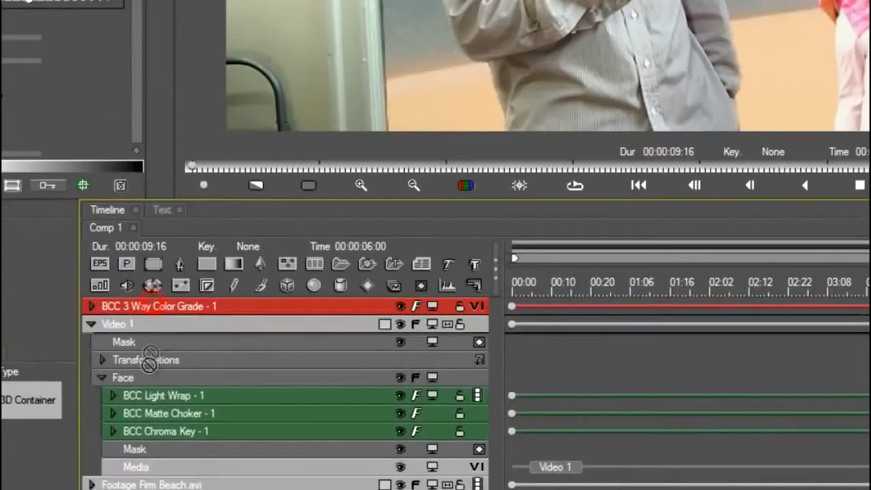
Place the BCC 3 Way Color Grade filter in Video 1's Face track so it grades only the couple.
click(146, 378)
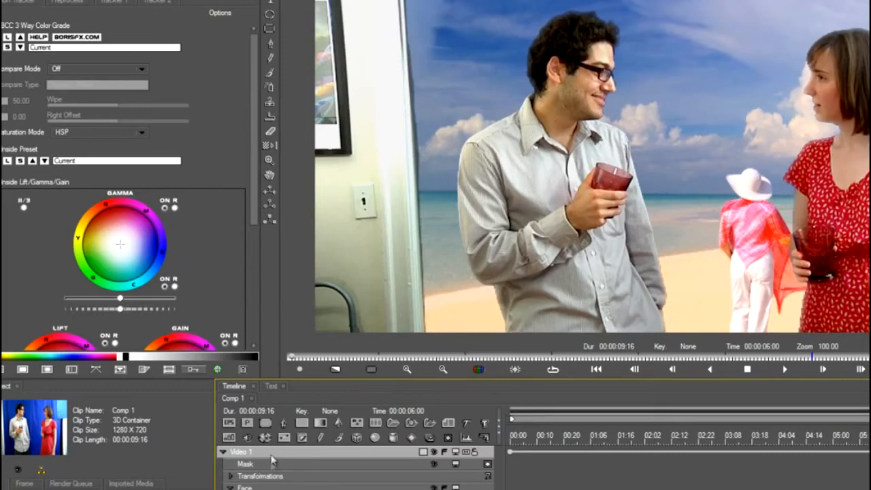
click(271, 452)
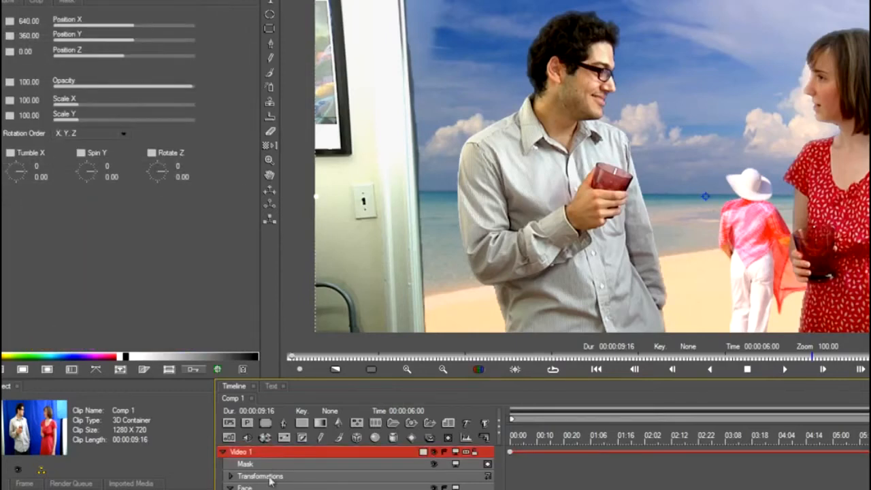
click(257, 488)
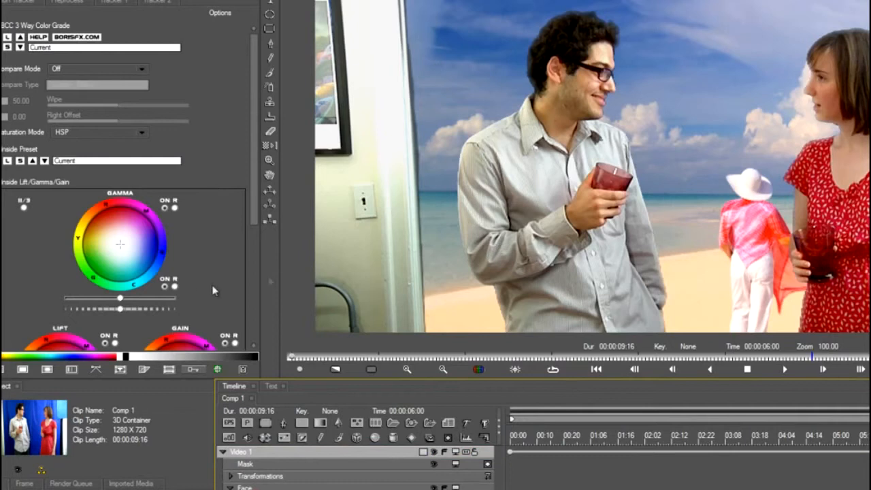
Set the Exposure of the couple's 3 Way Color Grade filter to 0.14.
scroll(252, 268, down, 3)
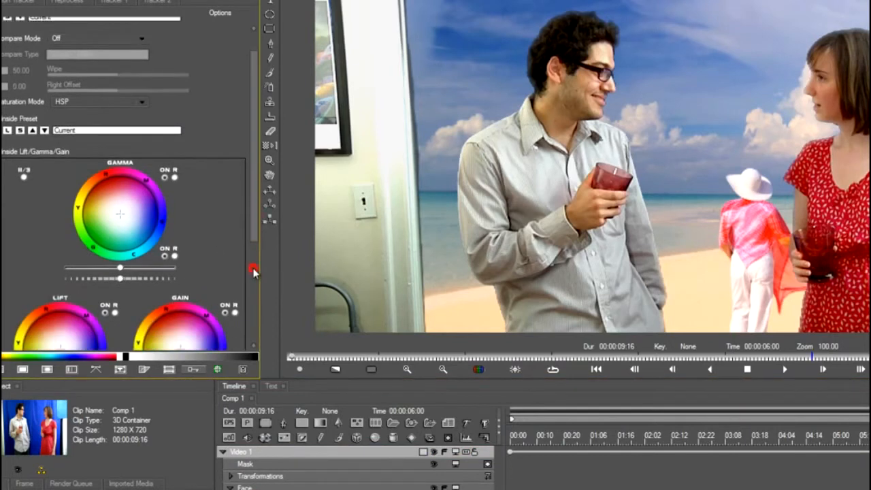
drag(255, 314, 254, 344)
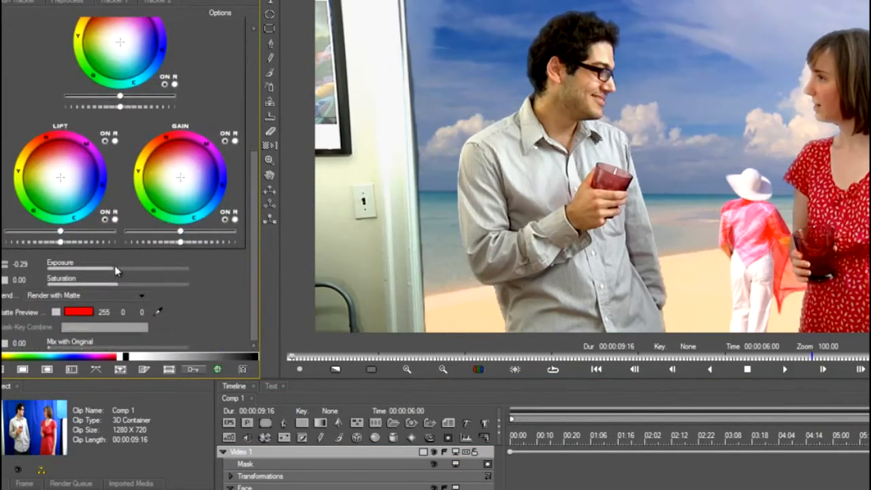
mouse_move(121, 271)
mouse_down()
mouse_move(128, 267)
mouse_move(123, 272)
mouse_up()
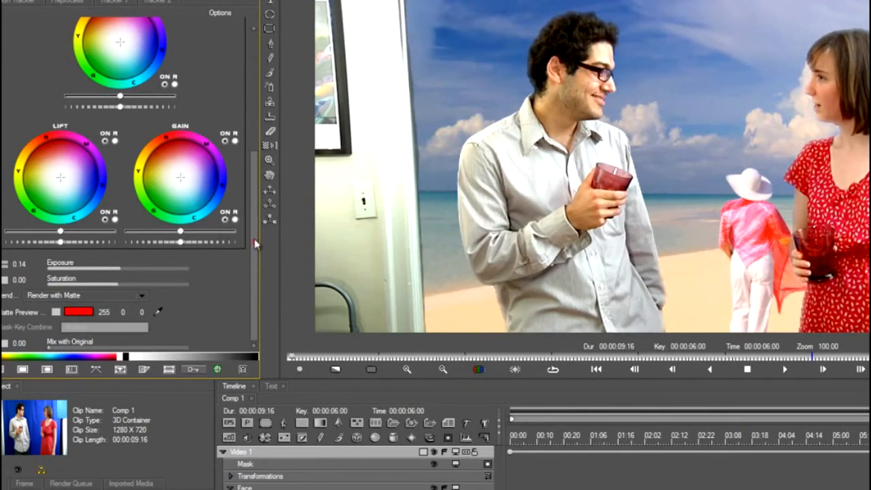
Raise the Lift brightness and slightly lower the Gamma brightness in the couple's 3 Way Color Grade.
scroll(256, 247, up, 3)
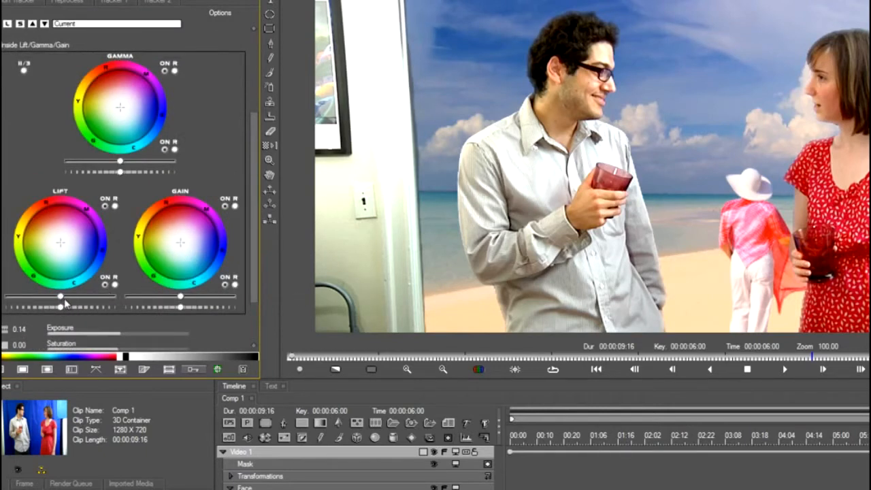
mouse_move(74, 297)
mouse_down()
mouse_move(90, 298)
mouse_move(70, 297)
mouse_move(77, 300)
mouse_up()
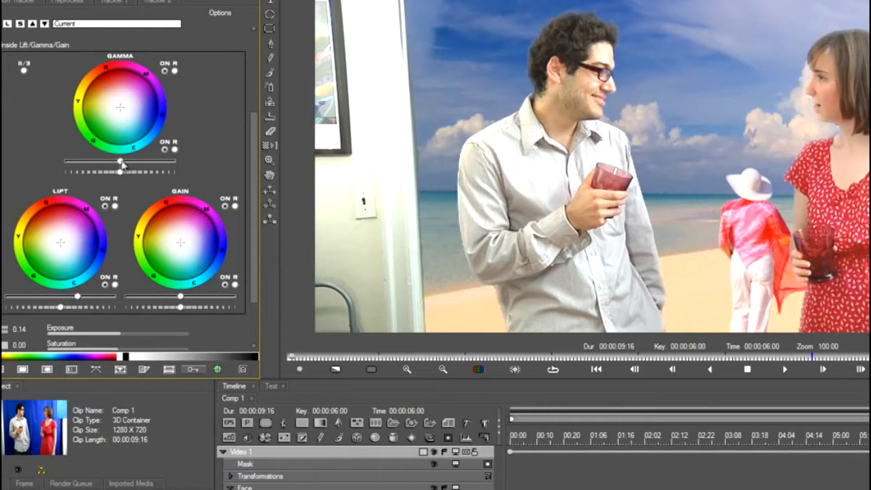
drag(113, 162, 107, 162)
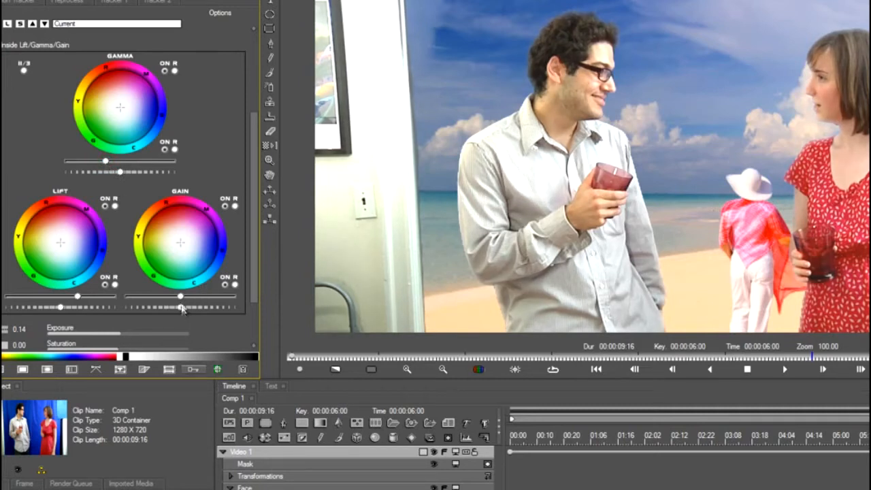
mouse_move(192, 301)
mouse_down()
mouse_move(183, 314)
mouse_move(147, 315)
mouse_move(181, 310)
mouse_up()
scroll(692, 185, down, 1)
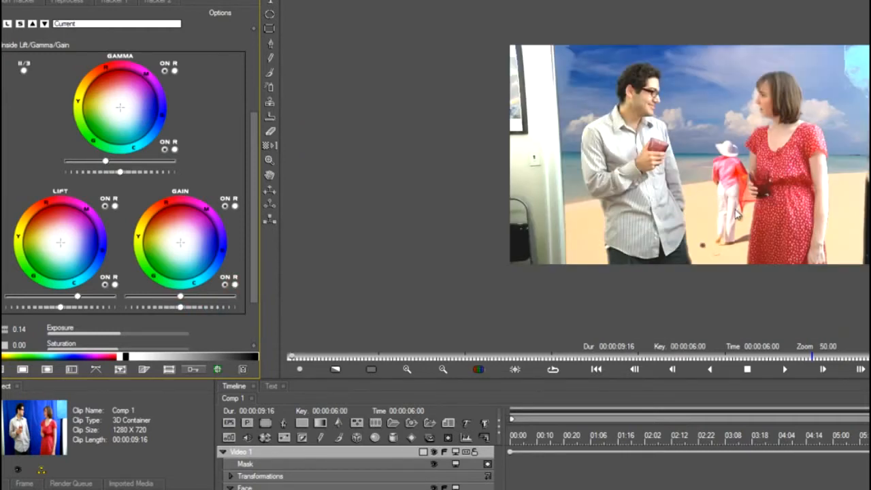
scroll(688, 220, up, 1)
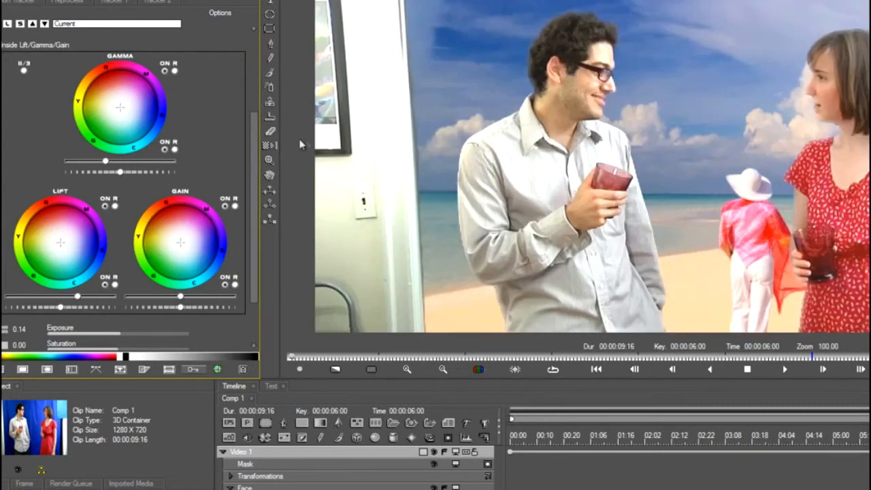
mouse_move(122, 175)
mouse_down()
mouse_move(230, 170)
mouse_move(120, 173)
mouse_move(132, 177)
mouse_up()
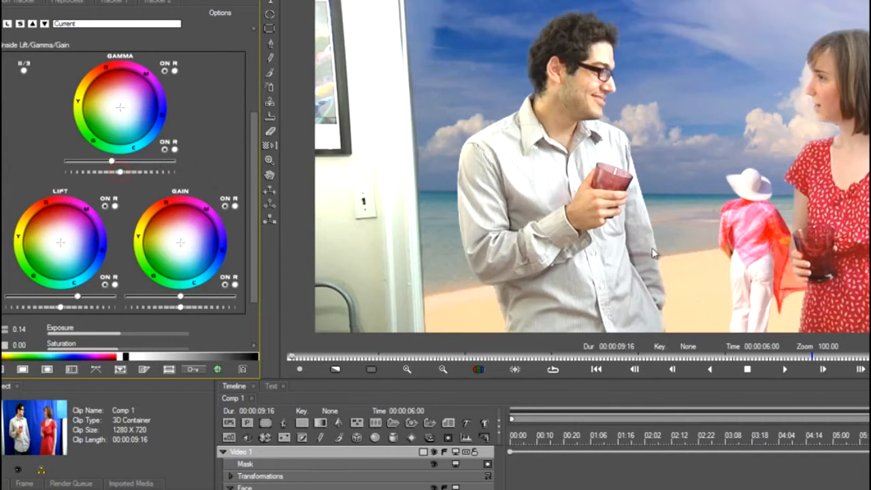
scroll(652, 251, down, 1)
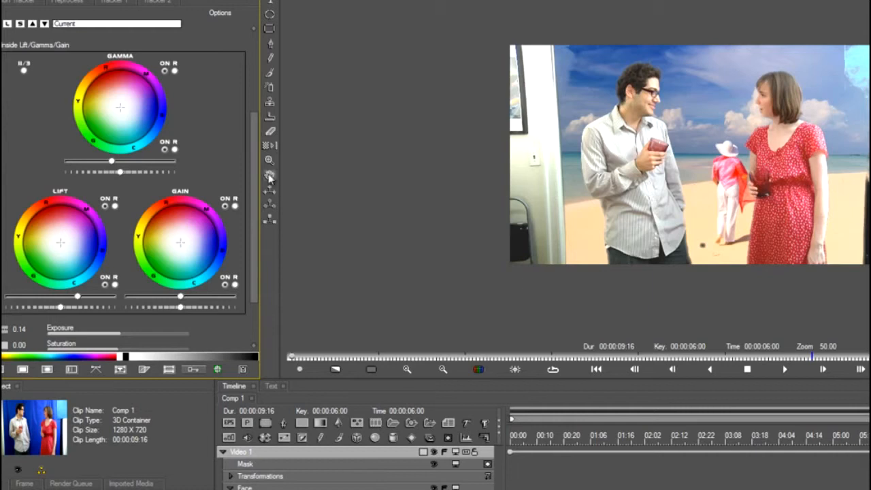
Warm the couple by shifting the Gamma, Lift and Gain color wheels slightly between yellow and red.
scroll(249, 197, up, 2)
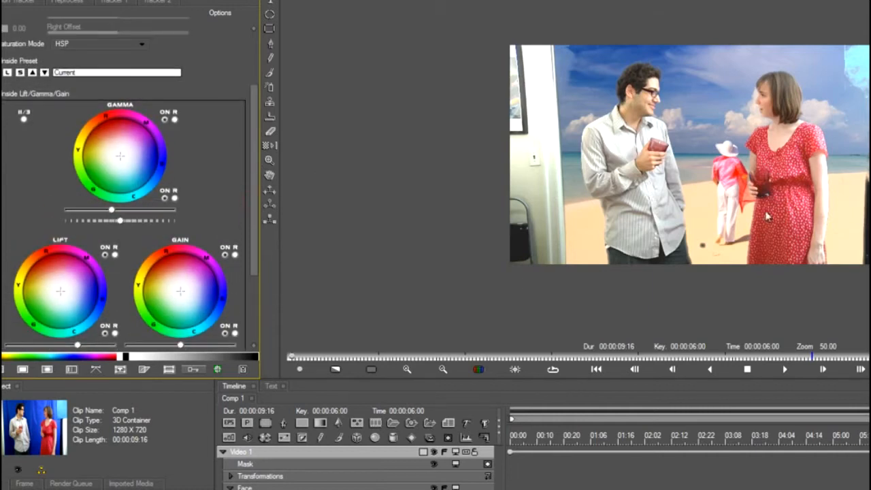
scroll(759, 213, up, 1)
mouse_move(740, 258)
mouse_down()
mouse_move(740, 235)
mouse_move(738, 255)
mouse_up()
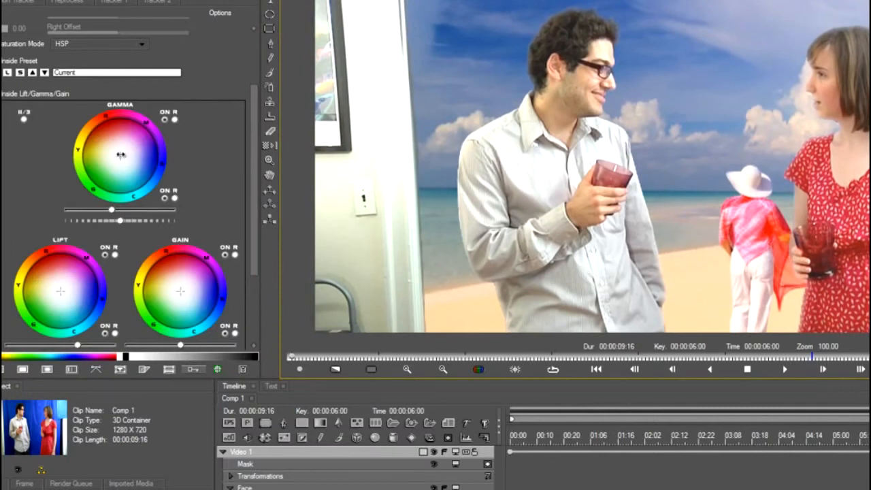
click(121, 156)
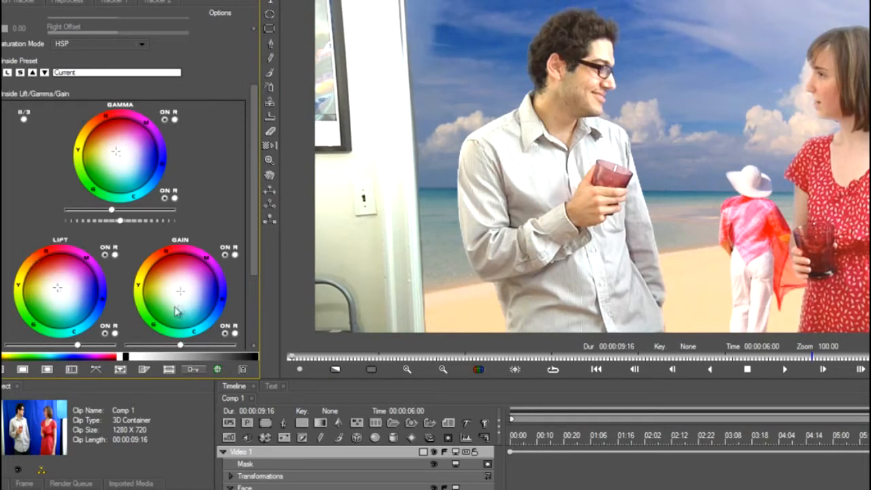
click(178, 289)
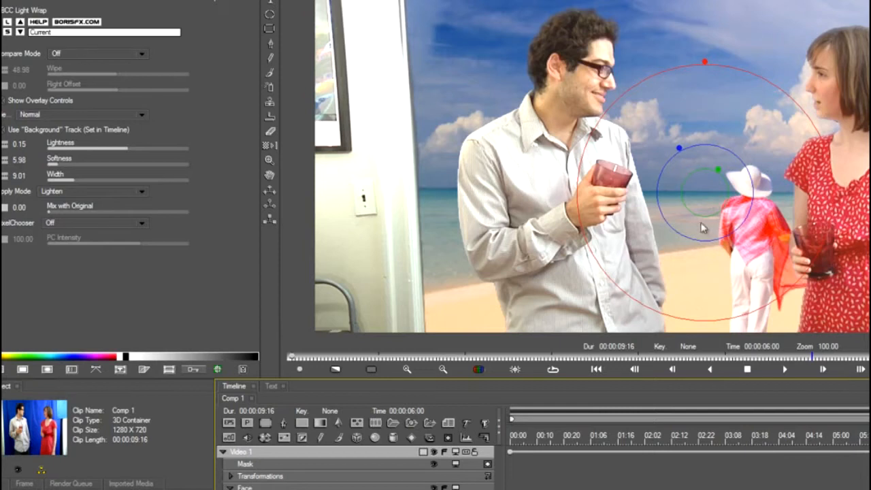
Collapse the Face and Video 1 tracks in the timeline, leaving only the Video 1 and Footage Firm Beach.avi tracks.
scroll(671, 182, down, 1)
scroll(676, 205, up, 1)
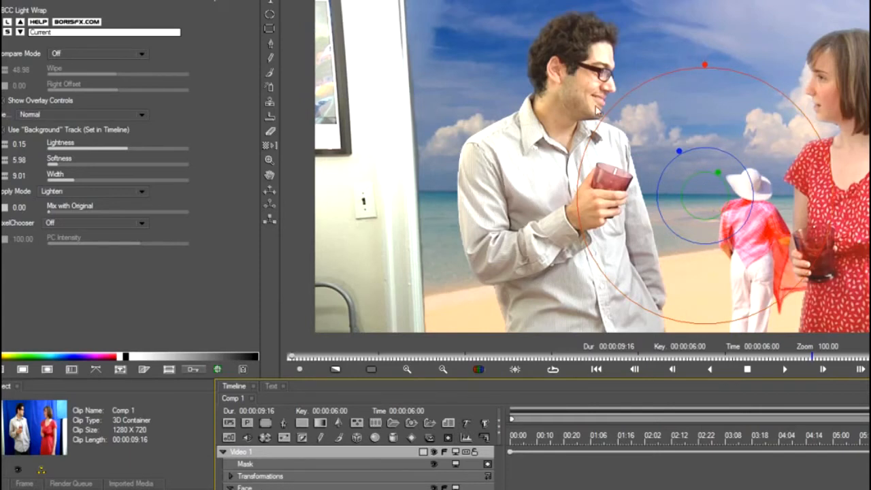
scroll(752, 130, down, 1)
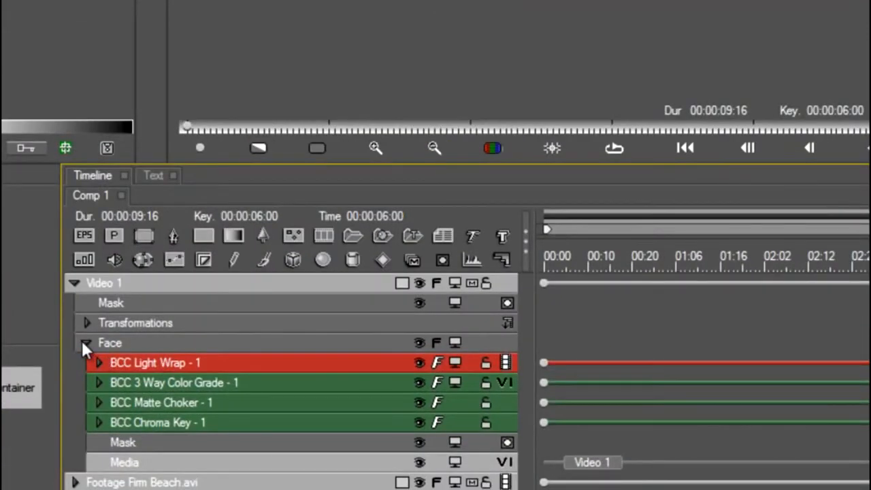
click(83, 343)
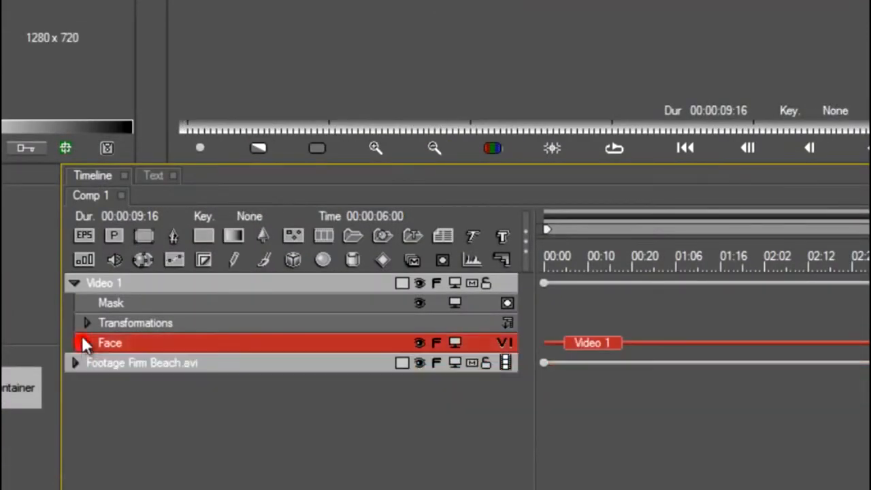
click(74, 283)
click(204, 340)
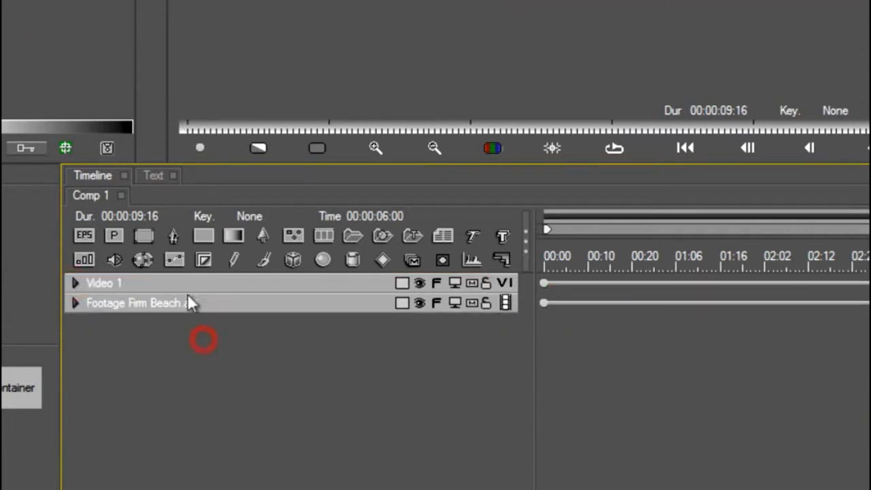
Create a closed static spline enclosing both people, running inside the door and fridge edges and past the frame's top and bottom.
click(174, 236)
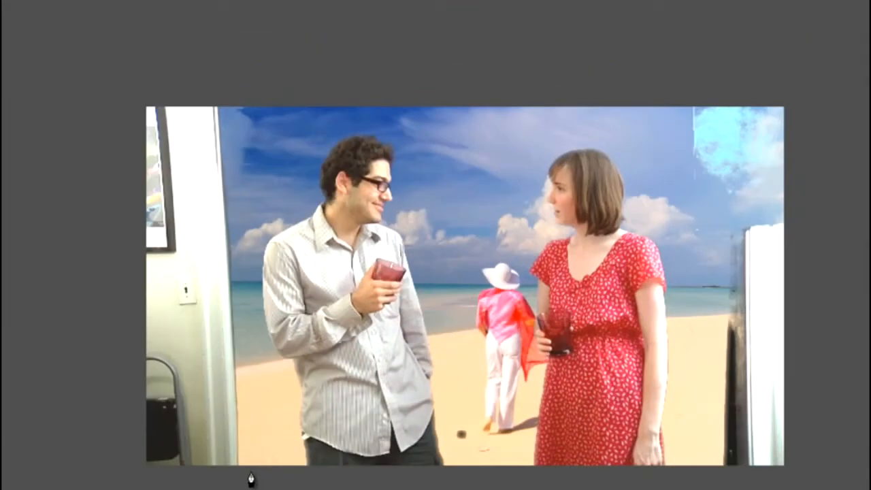
click(248, 469)
drag(248, 297, 246, 276)
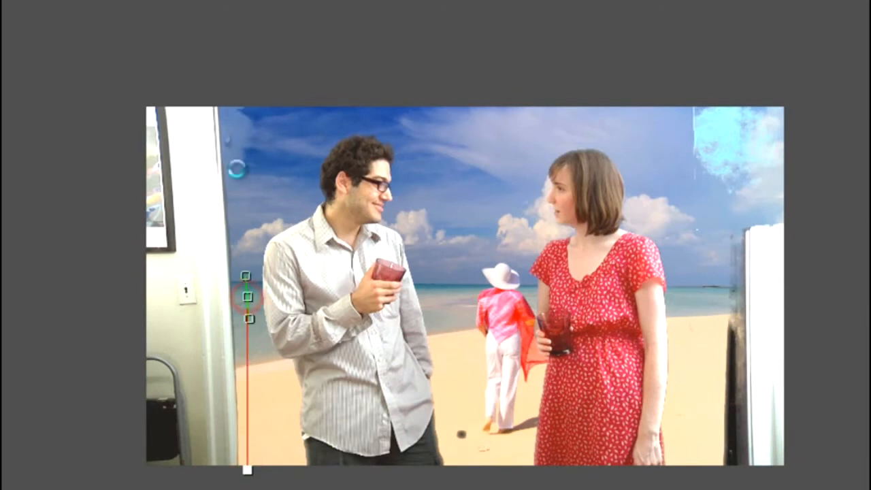
click(223, 98)
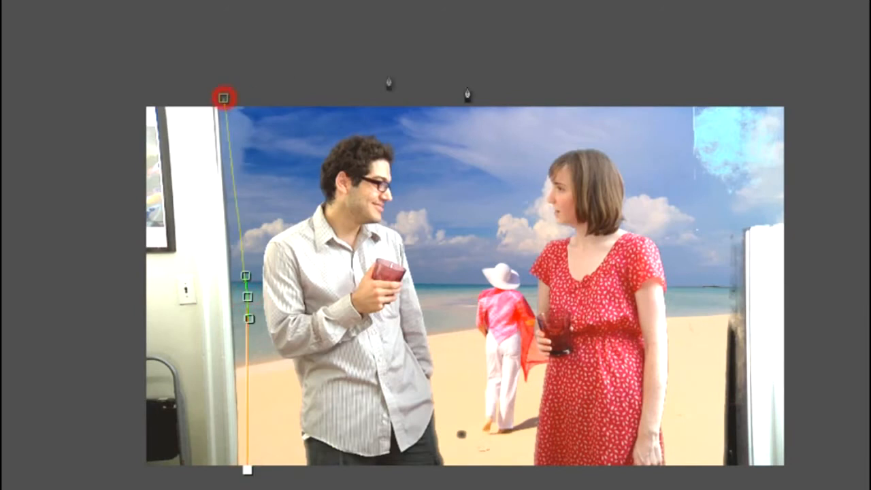
click(675, 95)
drag(676, 207, 710, 271)
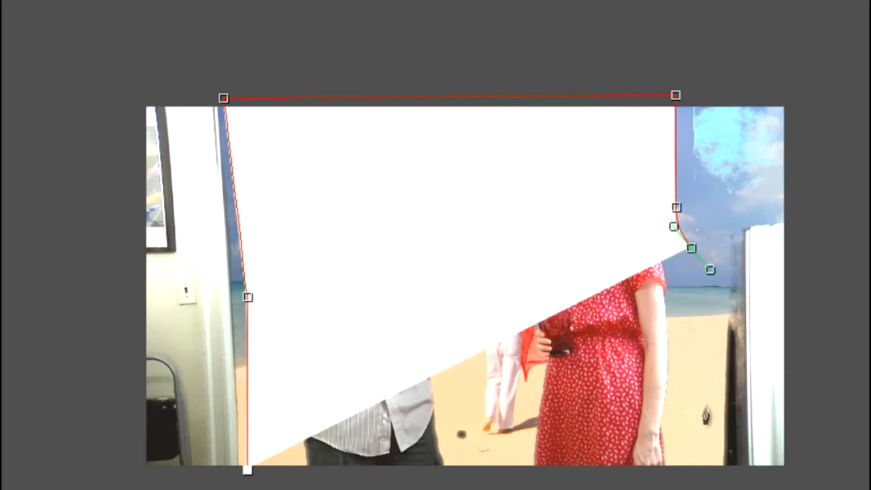
click(704, 410)
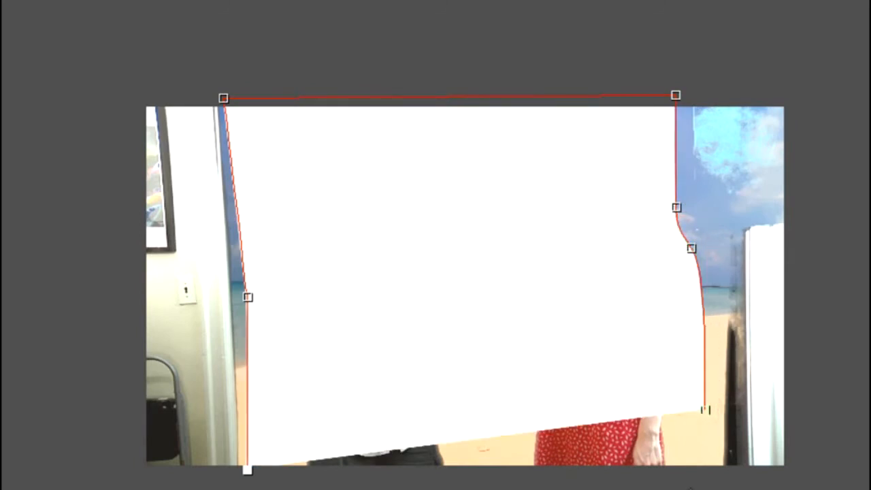
click(702, 470)
click(247, 470)
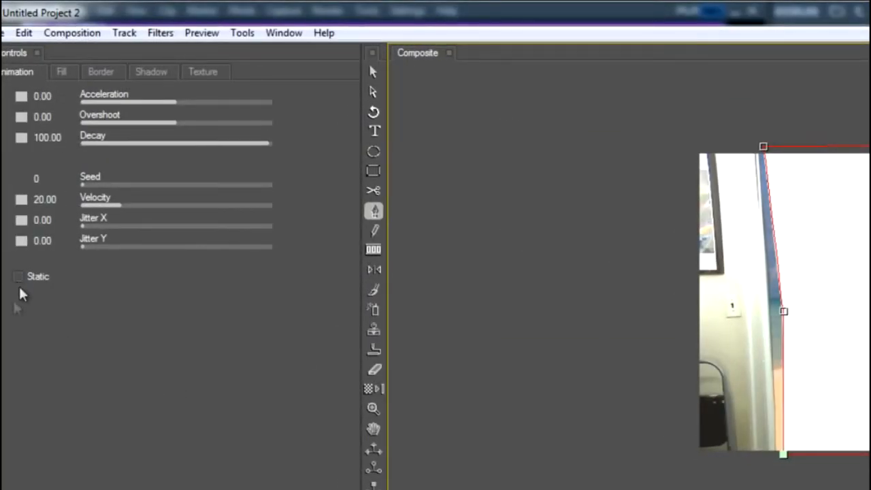
click(18, 277)
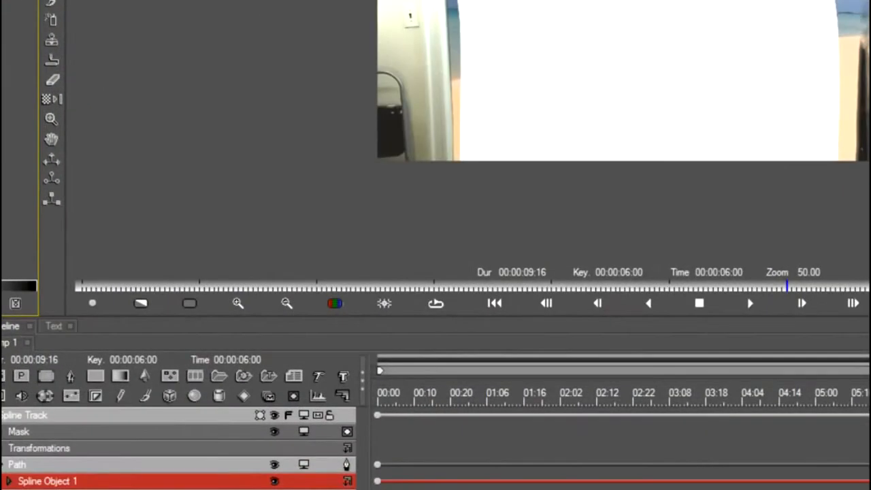
Move the Spline Track into Video 1's Mask and preview the masked composite at several points along the timeline.
click(2, 416)
click(2, 432)
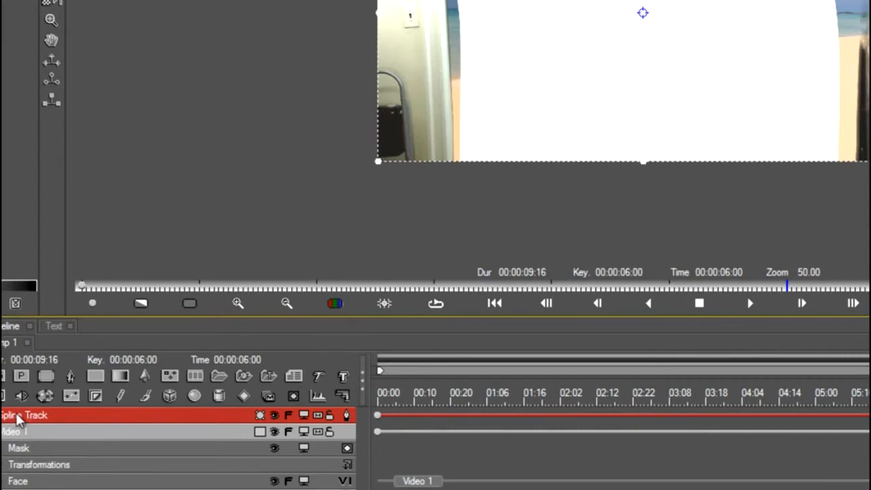
drag(17, 418, 22, 456)
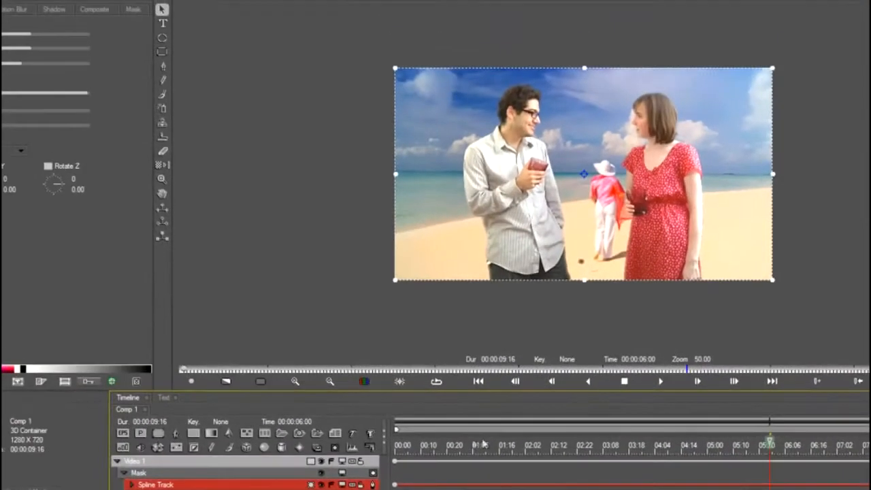
drag(477, 399, 431, 401)
drag(433, 453, 840, 444)
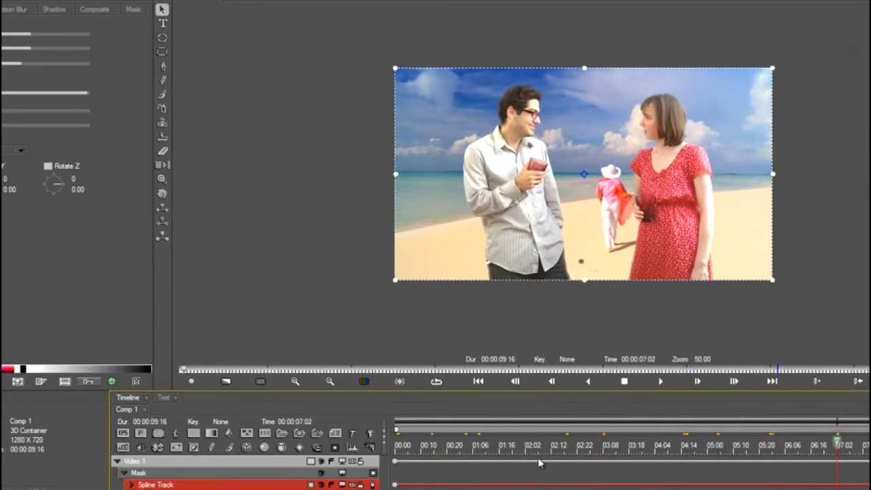
click(442, 450)
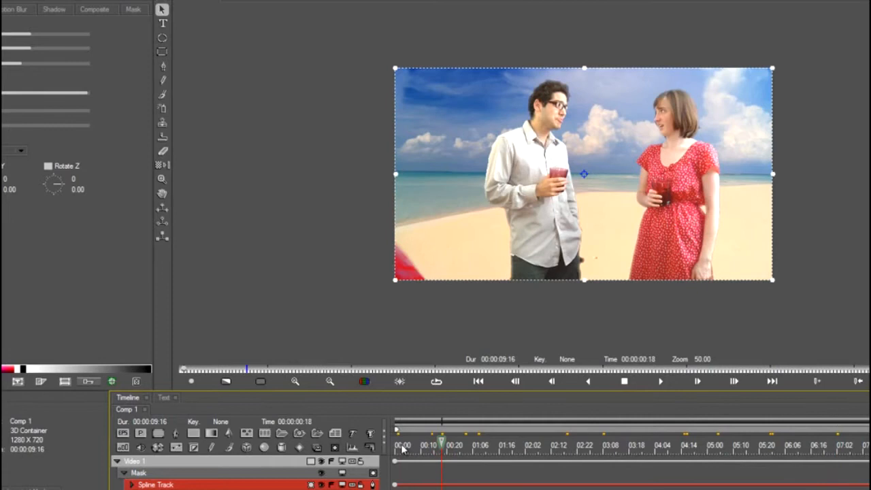
click(402, 447)
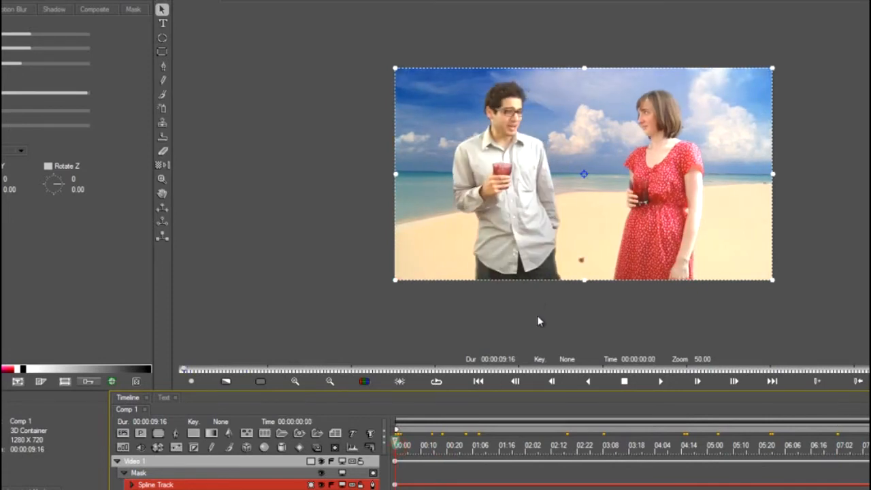
Apply the BCC Match Grain effect to Video 1.
click(132, 463)
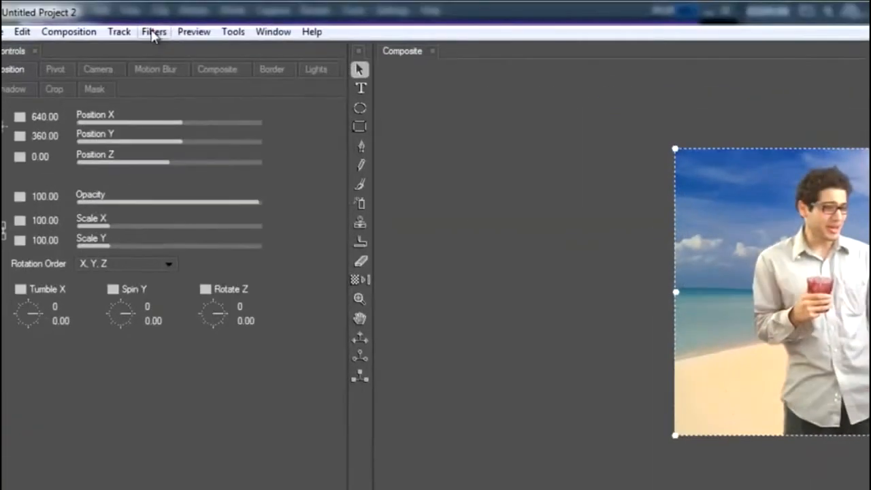
click(153, 31)
mouse_move(219, 113)
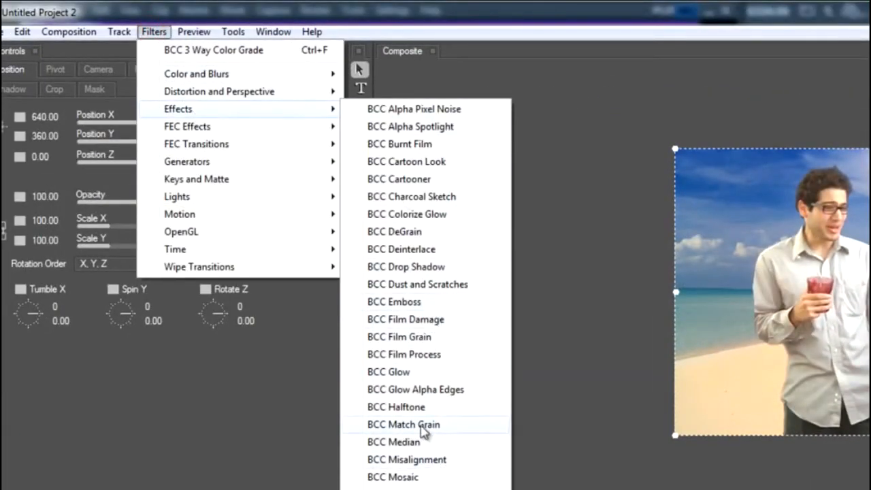
click(422, 426)
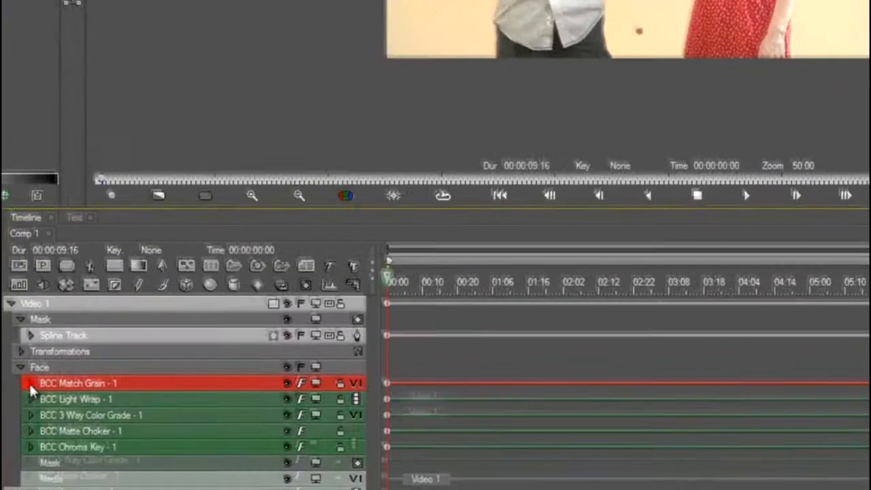
Assign the movie file Footage Firm Beach.avi as the Match Grain filter's Sample Layer.
click(28, 380)
click(89, 396)
click(354, 396)
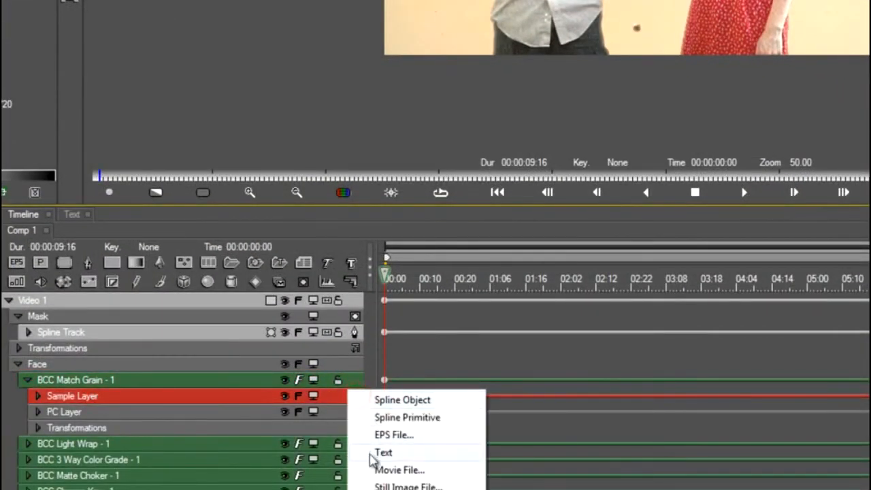
click(376, 469)
click(382, 189)
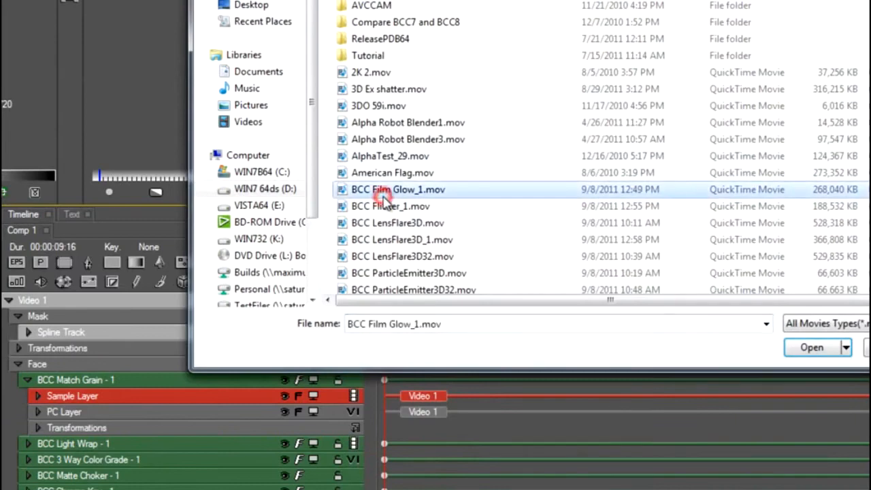
scroll(385, 201, down, 5)
scroll(386, 204, down, 3)
click(385, 201)
double_click(385, 202)
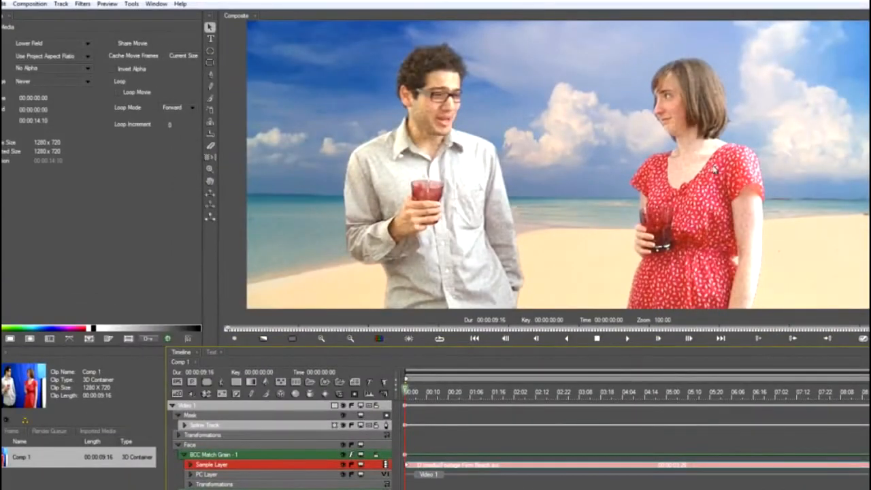
Display the Sample Layer in Match Grain's sample controls and move the sample area into the sky at about X 568, Y 76.
click(225, 455)
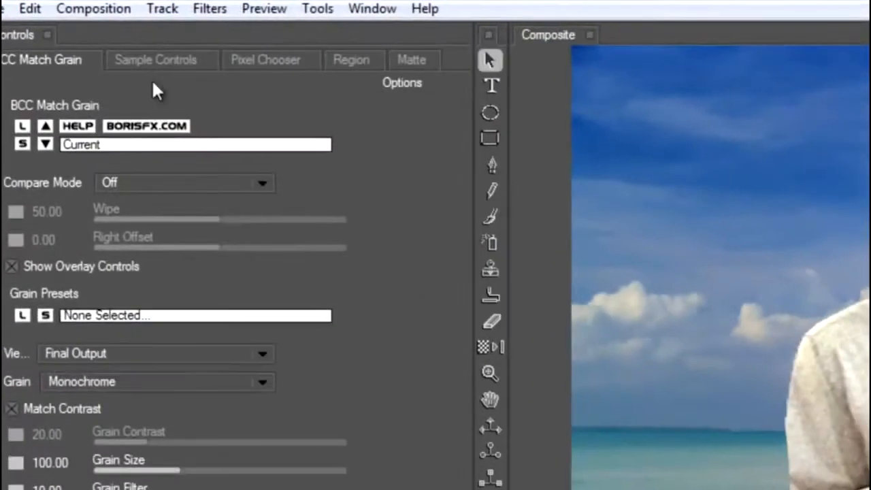
click(155, 59)
click(143, 102)
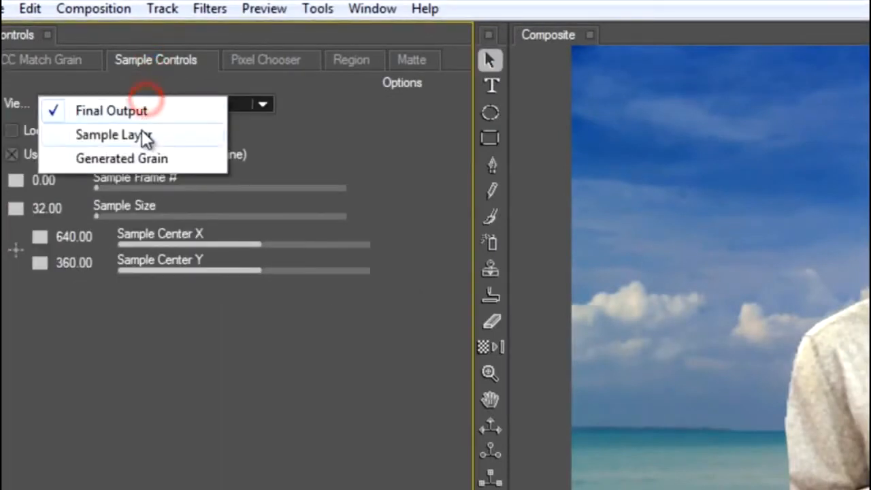
click(143, 135)
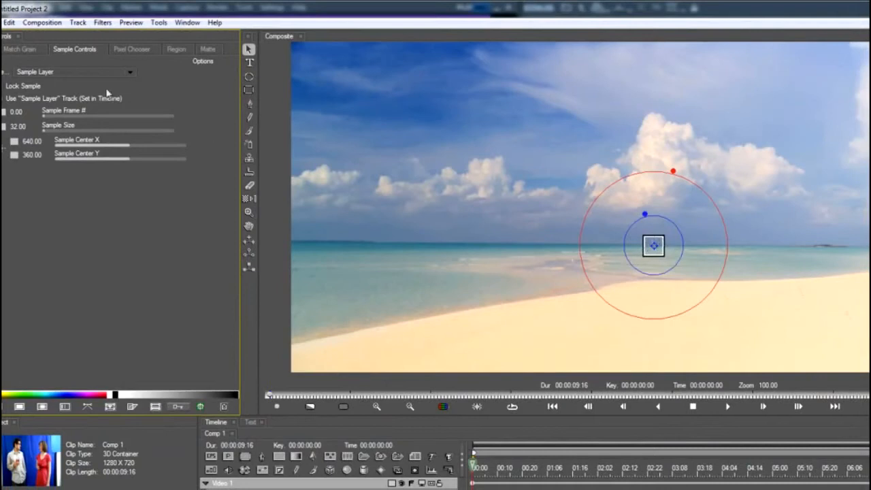
drag(653, 245, 696, 184)
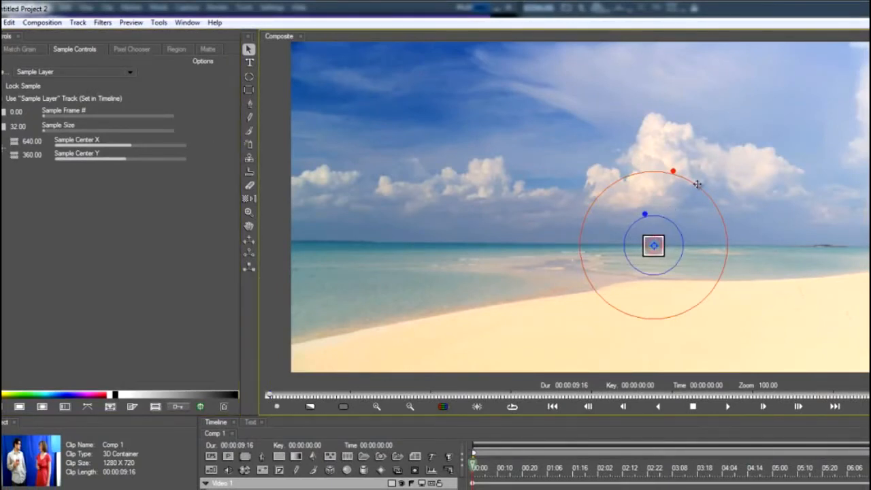
click(632, 195)
click(614, 109)
drag(607, 86, 612, 85)
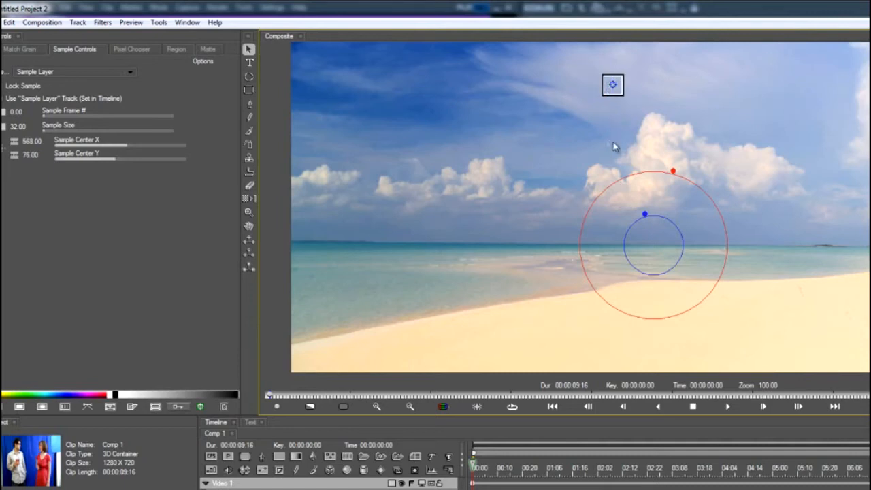
Enlarge the grain sample to about 61.14, reposition it at about X 909, Y 128 in the sky, and return to Final Output.
drag(45, 130, 112, 138)
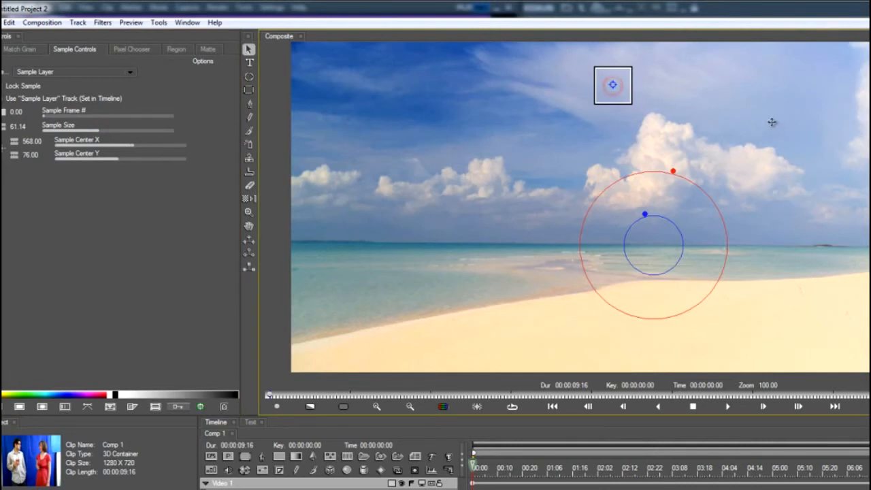
click(805, 114)
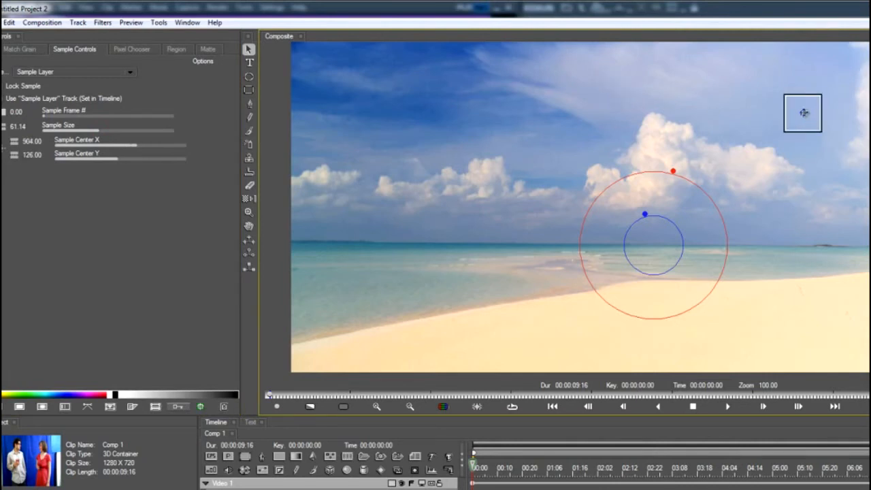
click(51, 72)
click(43, 72)
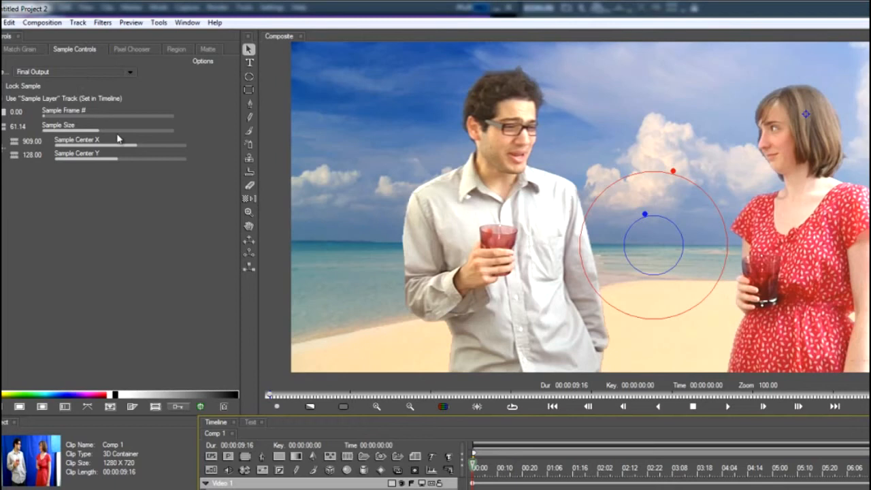
Move the grain sample onto the darker blue sky at about X 331, Y 140 in the Sample Layer view, ending in Final Output.
click(62, 73)
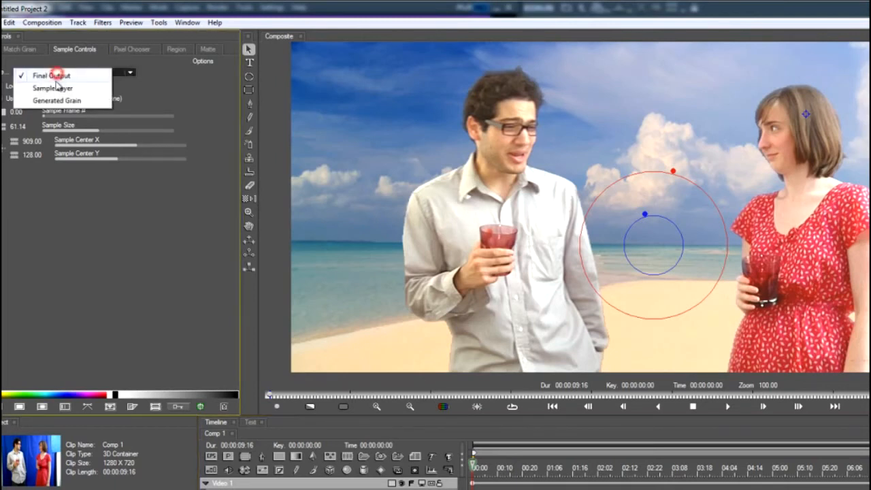
click(58, 86)
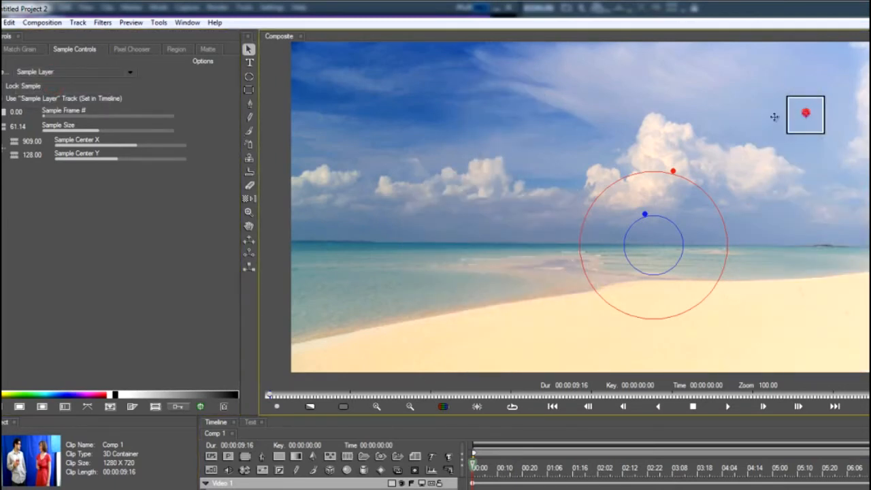
click(477, 119)
click(68, 72)
click(59, 79)
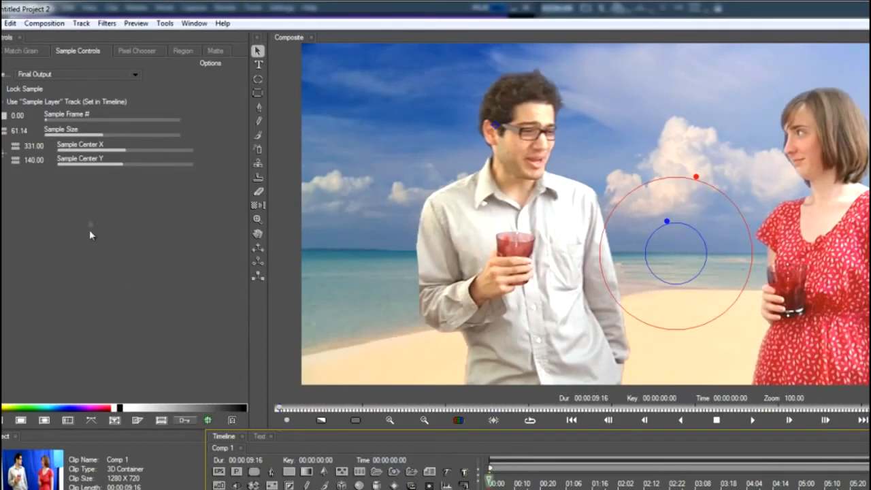
Set Match Grain's Grain Size to about 60.04 and Grain Filter to about 17.86.
click(21, 51)
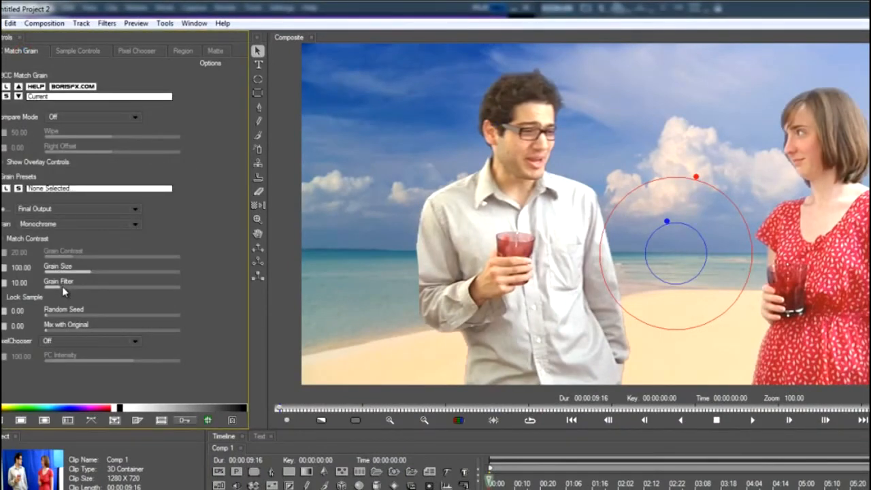
mouse_move(53, 287)
mouse_down()
mouse_move(24, 286)
mouse_move(64, 268)
mouse_move(55, 289)
mouse_move(67, 291)
mouse_up()
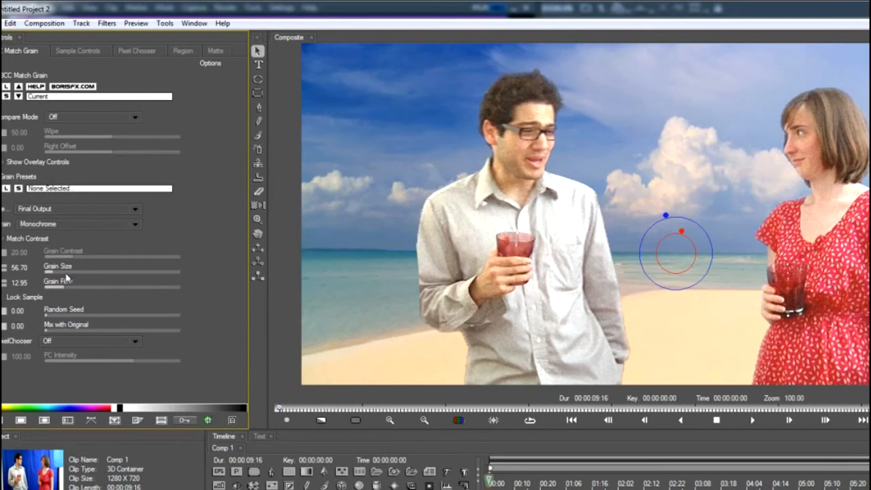
drag(71, 292, 71, 292)
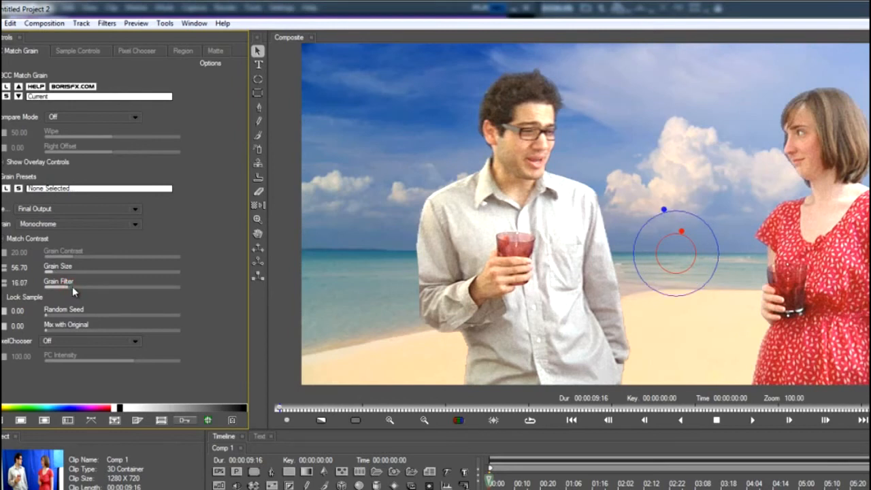
drag(74, 291, 73, 290)
click(58, 272)
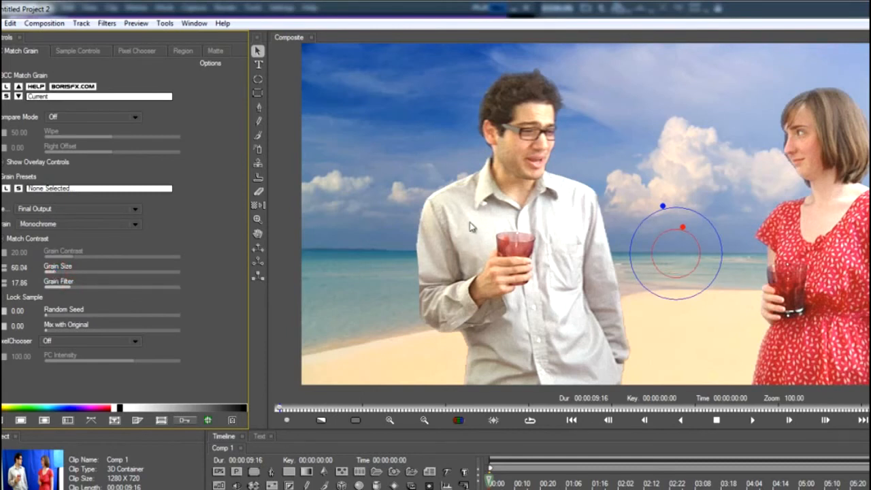
scroll(621, 265, down, 1)
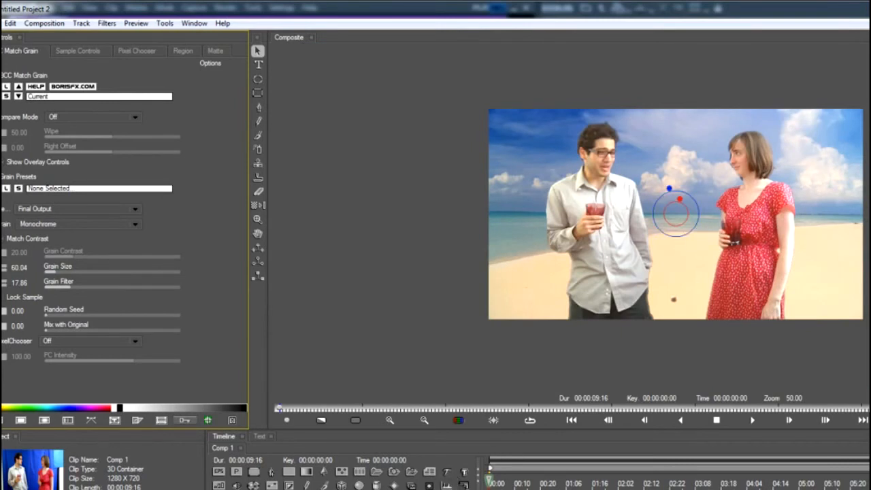
scroll(621, 292, up, 1)
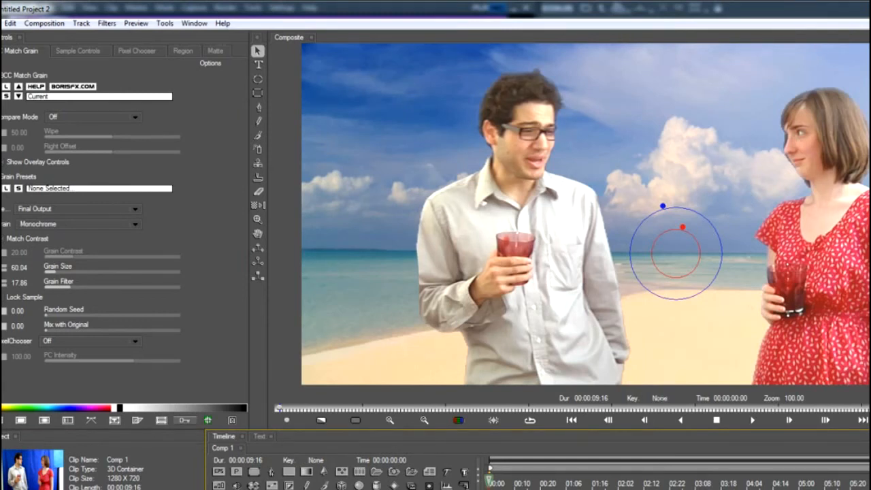
Examine the dark object on the sand between the couple at several points along the timeline, ending near the start.
click(476, 489)
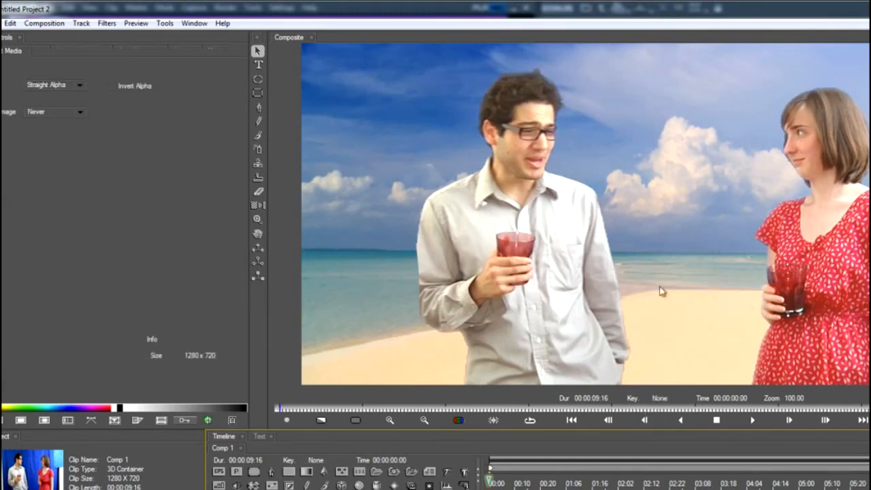
drag(640, 278, 636, 196)
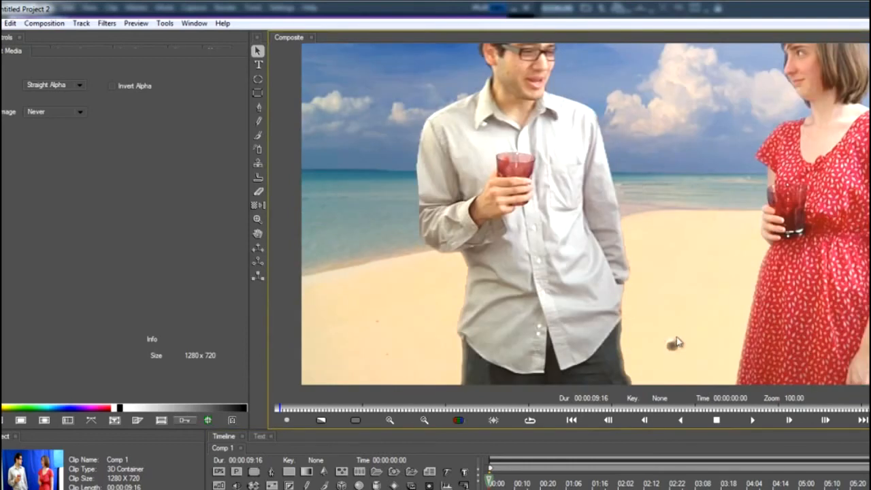
click(513, 482)
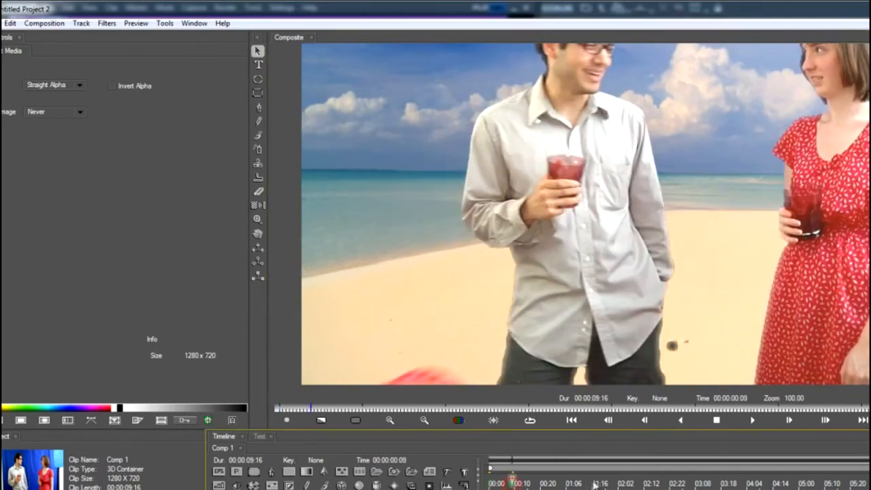
drag(607, 482, 730, 484)
click(824, 483)
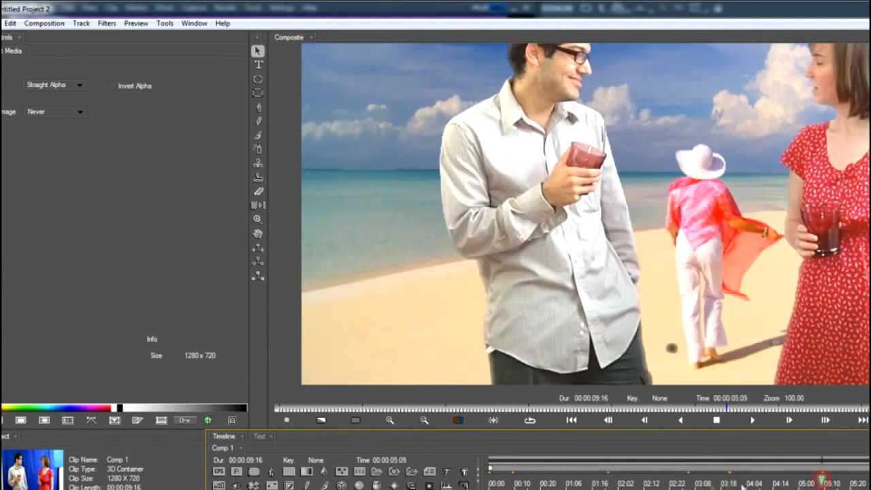
click(494, 483)
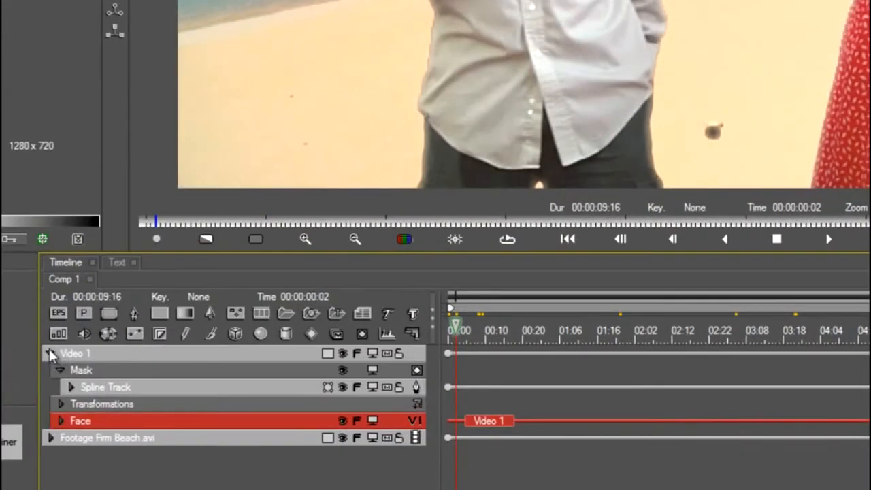
Collapse Video 1, add a Paint filter above it, and paint over the dark object on the sand.
click(214, 489)
click(113, 398)
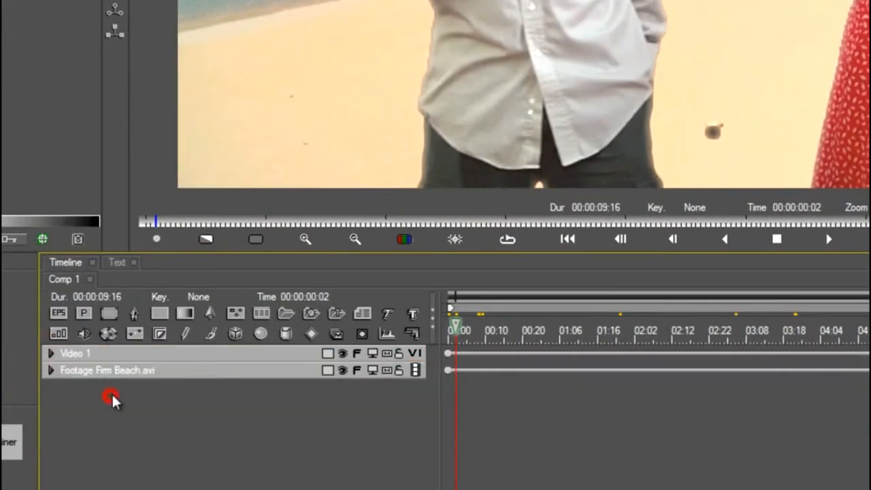
click(213, 334)
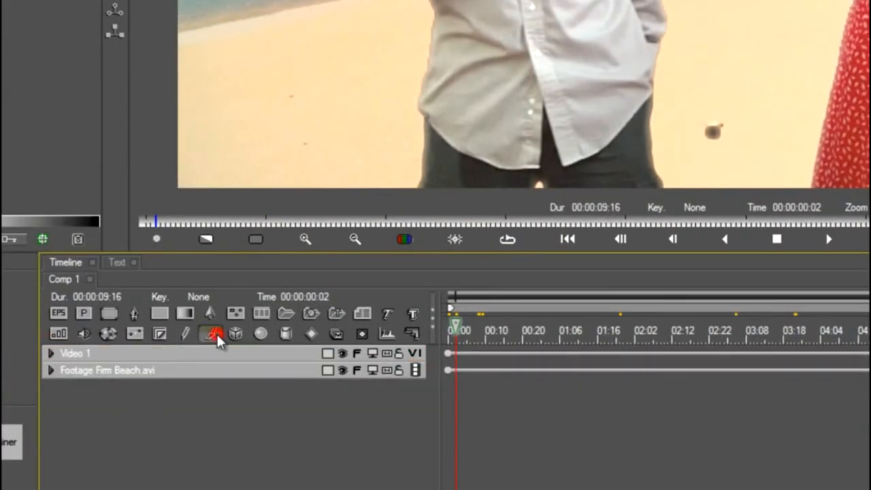
click(713, 133)
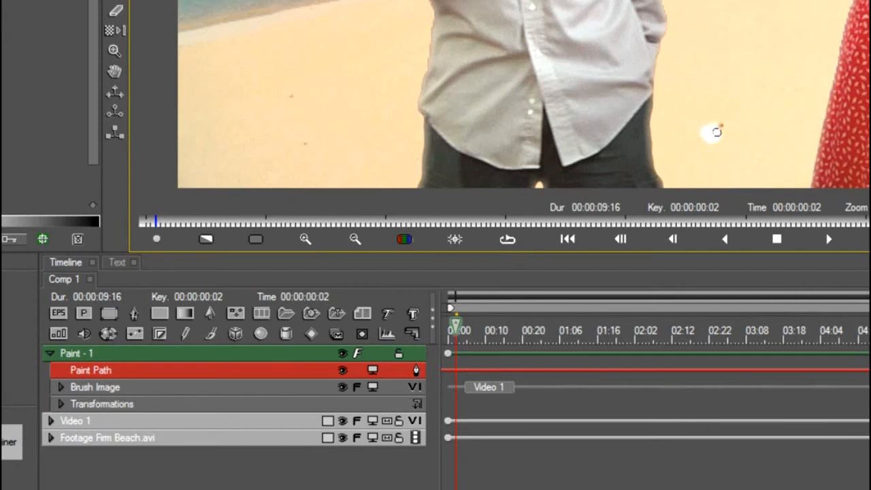
Paint another dab over the dark object on the sand and collapse the Paint - 1 track.
click(715, 132)
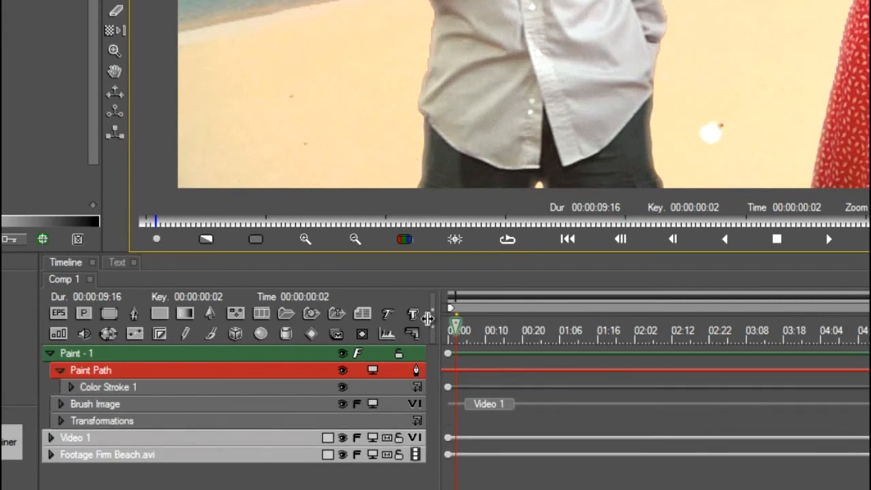
click(87, 354)
click(50, 354)
Wrap Video 1 in a precomp container and collapse the container's Face track.
click(79, 373)
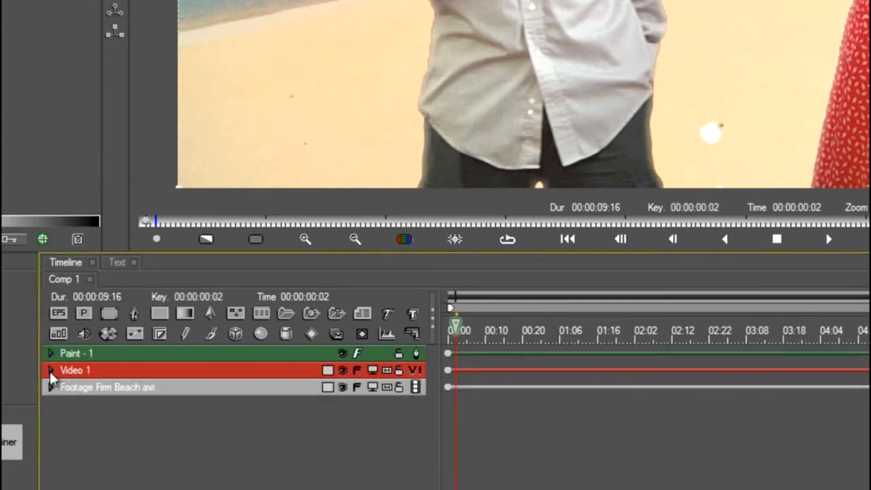
click(50, 371)
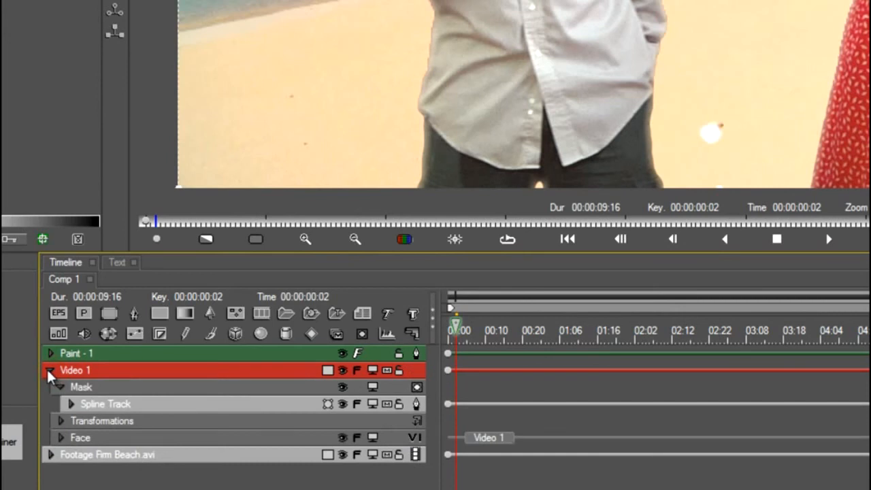
click(50, 372)
click(82, 314)
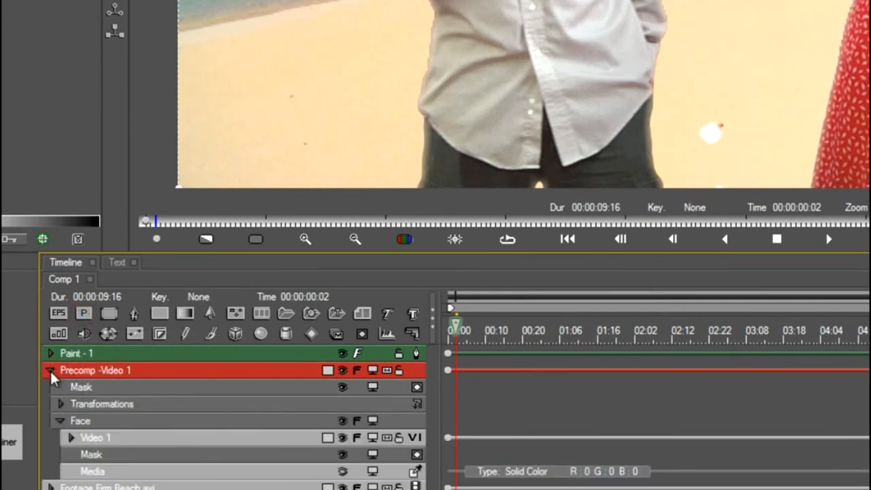
click(60, 421)
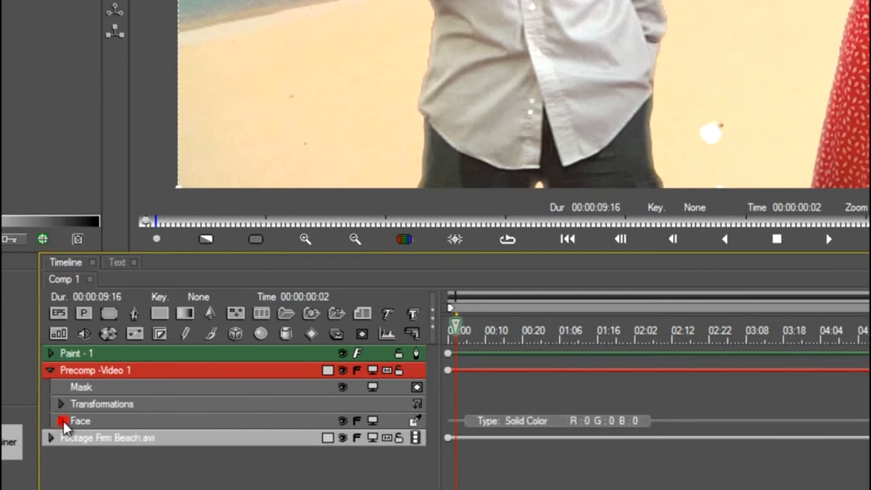
Move Paint - 1 into the Mask track of Precomp -Video 1 and invert the mask to cut out the painted object.
drag(89, 352, 92, 391)
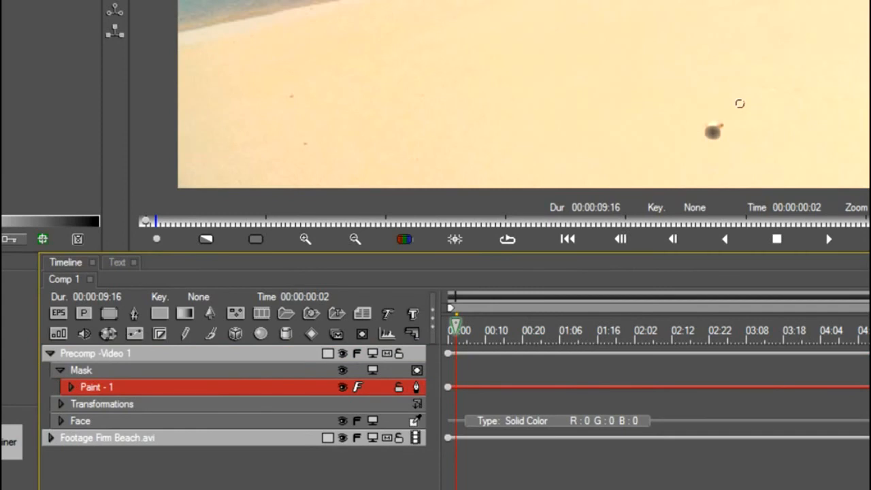
drag(740, 104, 715, 151)
click(512, 334)
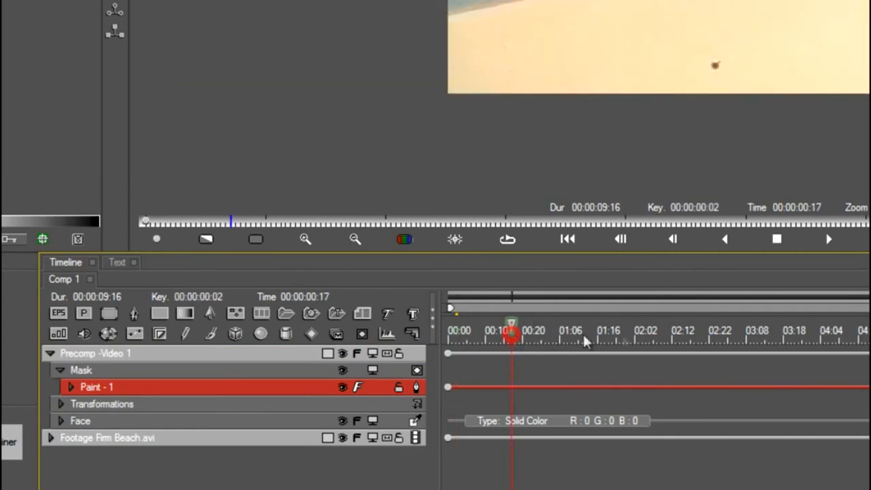
click(460, 334)
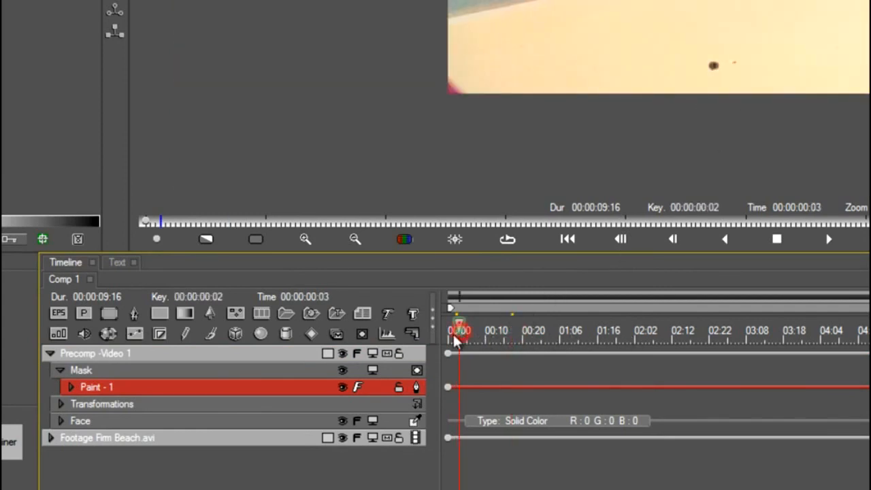
click(416, 372)
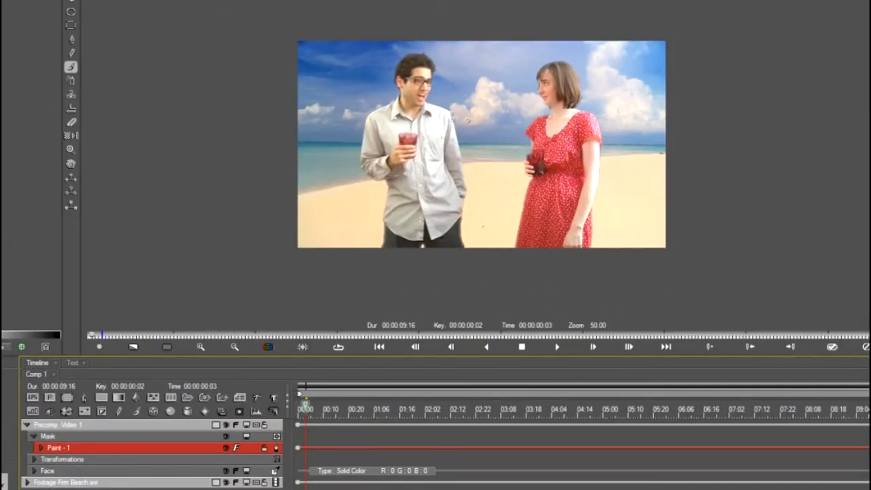
Examine the masked composite between the couple at several points along the timeline, ending at 00:00:06:17.
key(ctrl+equal)
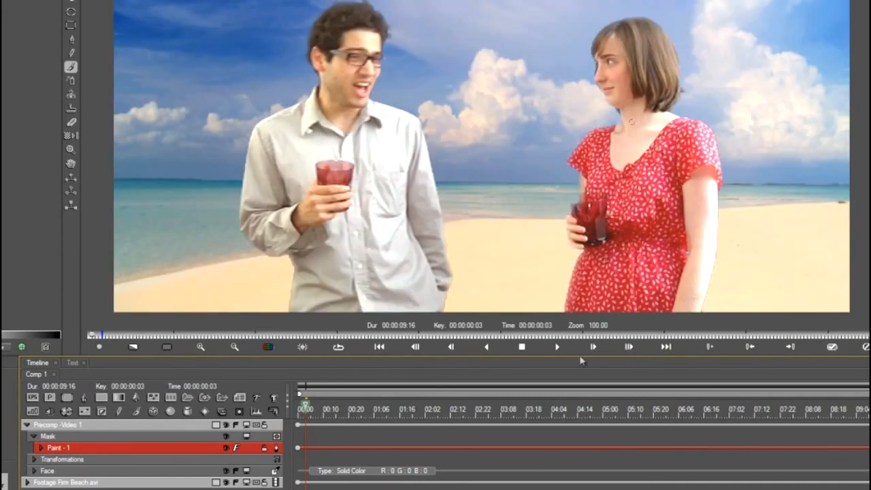
click(417, 408)
click(528, 408)
click(640, 409)
key(ctrl+minus)
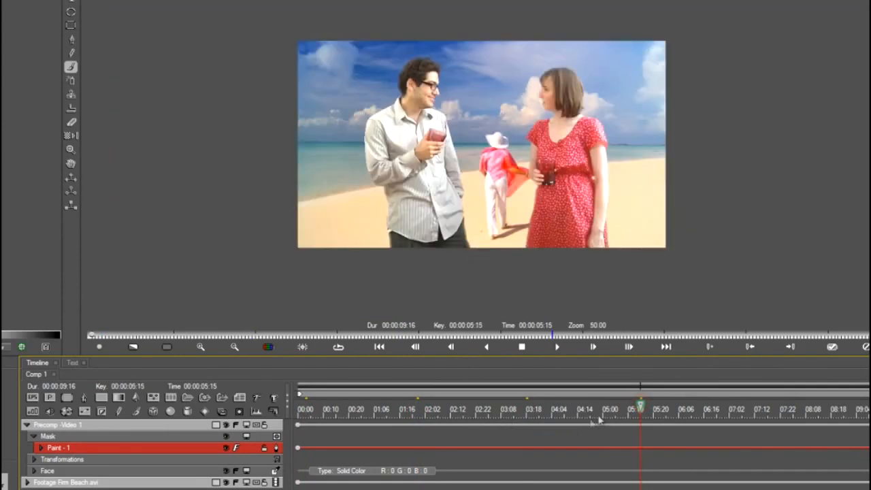
click(707, 409)
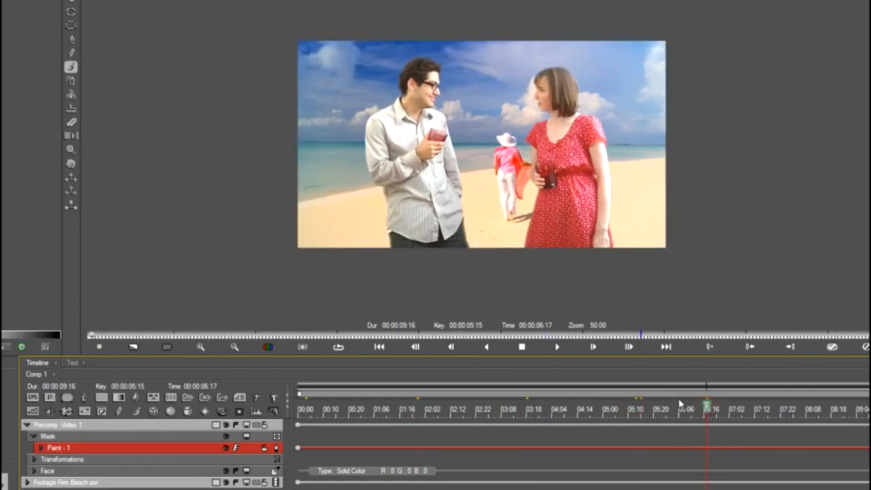
Delete the Footage Firm Beach.avi track, collapse Precomp -Video 1, and apply the effect to return to EDIUS.
click(100, 483)
key(Delete)
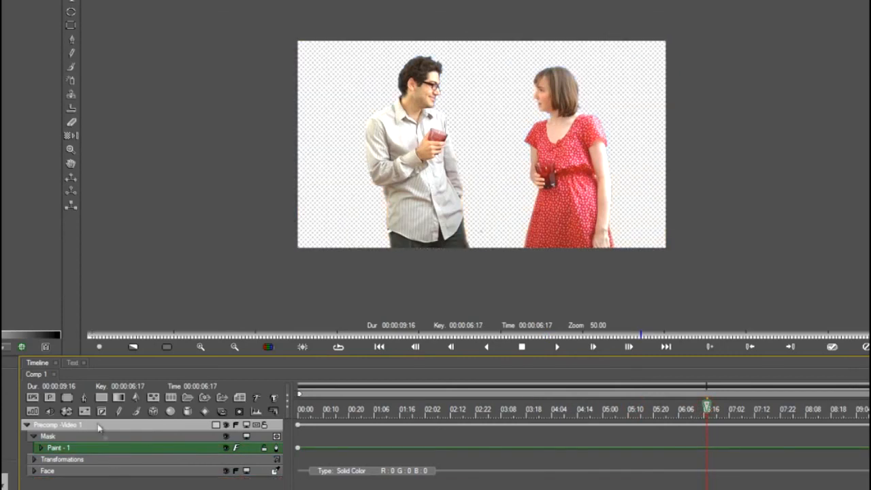
click(66, 425)
click(26, 425)
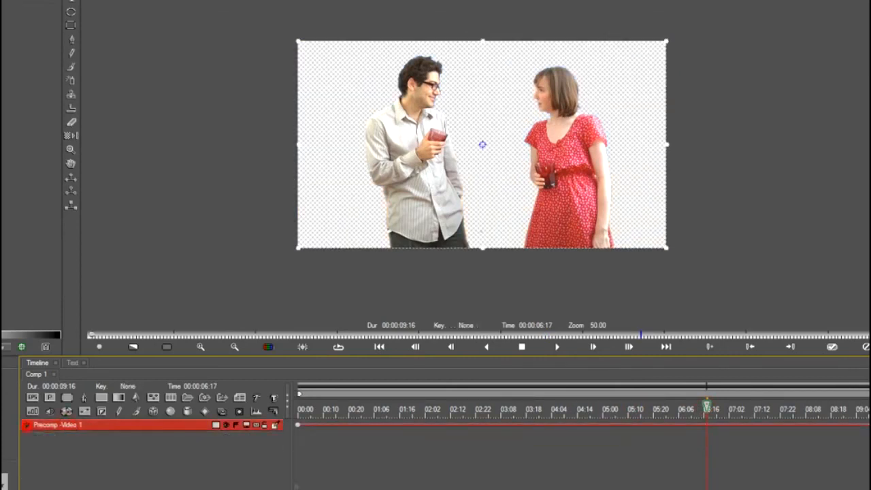
click(832, 346)
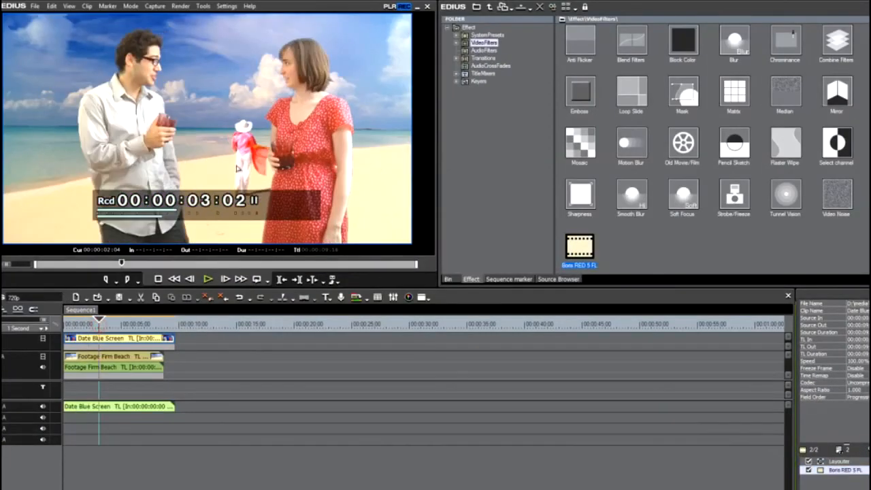
Examine the finished composite over the beach footage at several frames in the EDIUS player, ending at 00:00:01:23.
drag(99, 321, 82, 320)
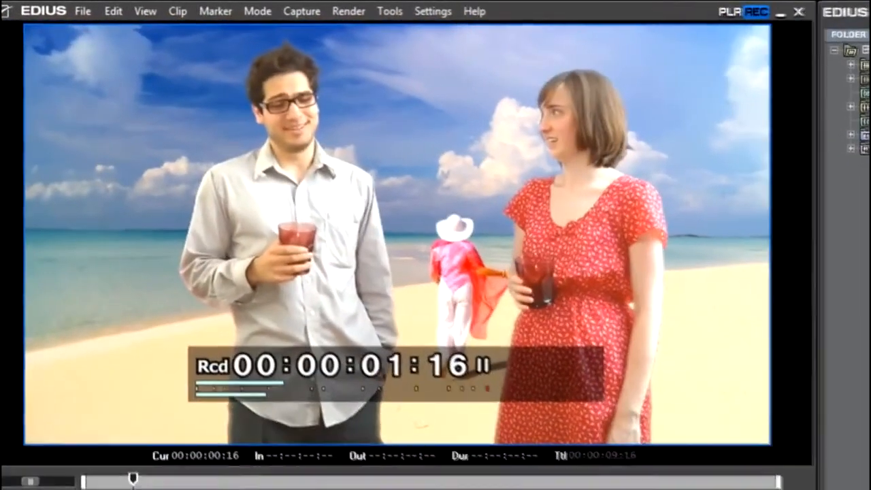
drag(133, 478, 495, 479)
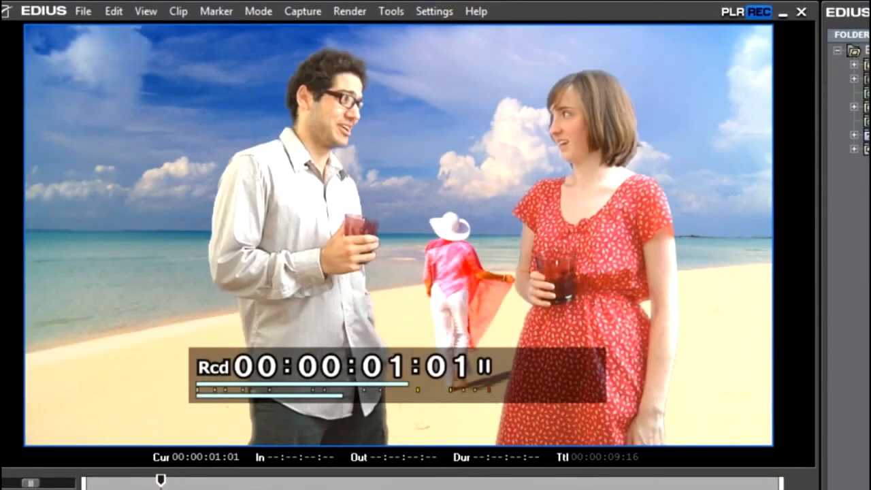
drag(161, 480, 227, 480)
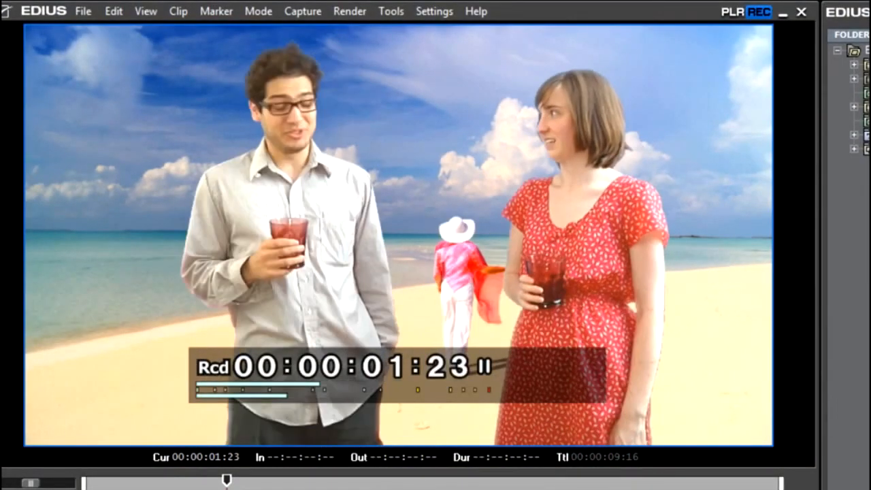